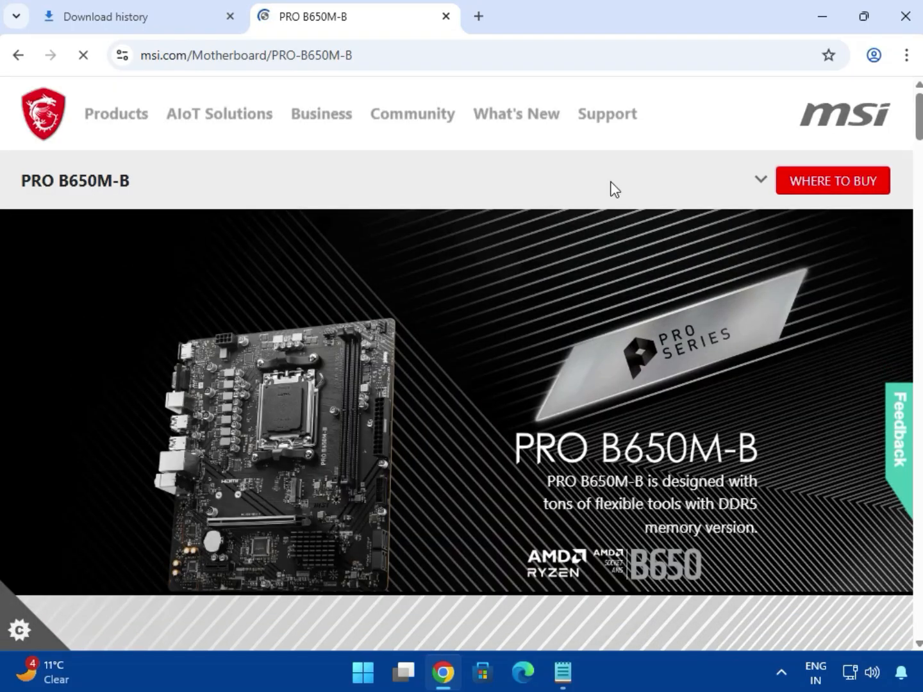
Step: Open the support page for the PRO B650M-B and switch the Drivers & Downloads category to Driver
{"action": "left_click", "coordinate": [760, 181]}
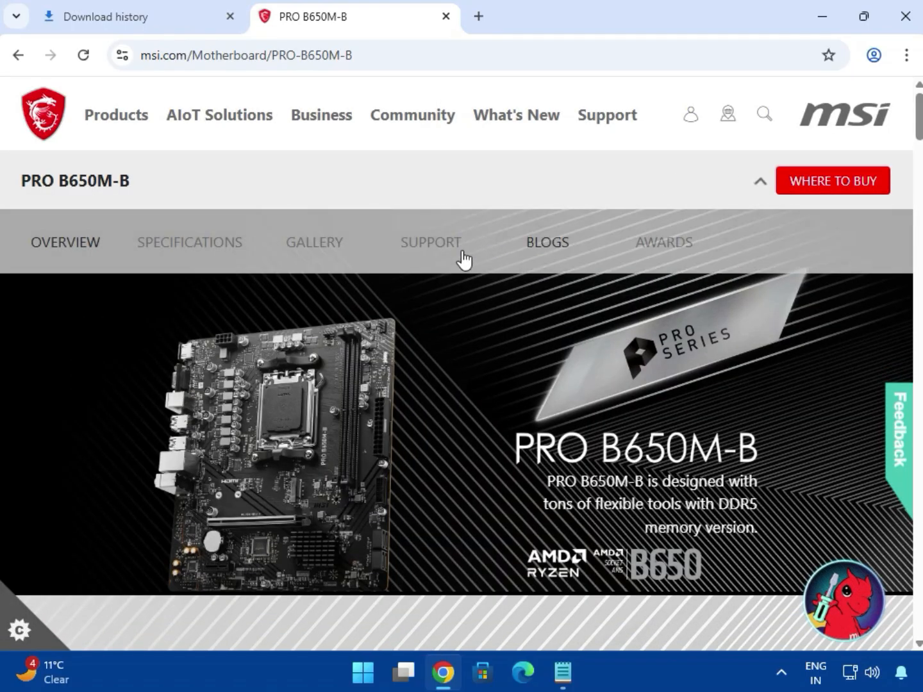
{"action": "left_click", "coordinate": [442, 242]}
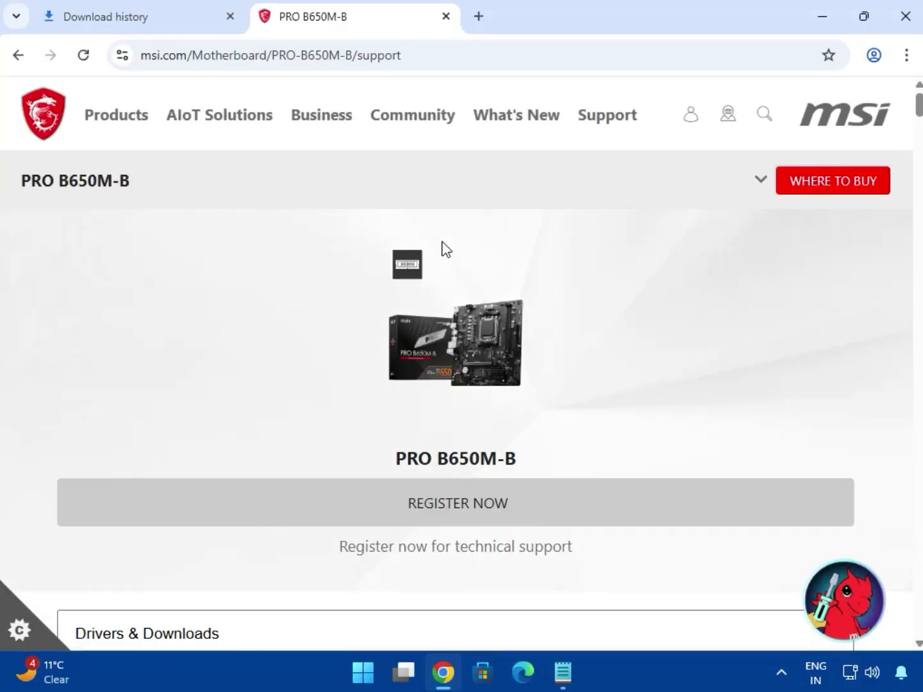
{"action": "scroll", "coordinate": [324, 420], "scroll_direction": "down", "scroll_amount": 4}
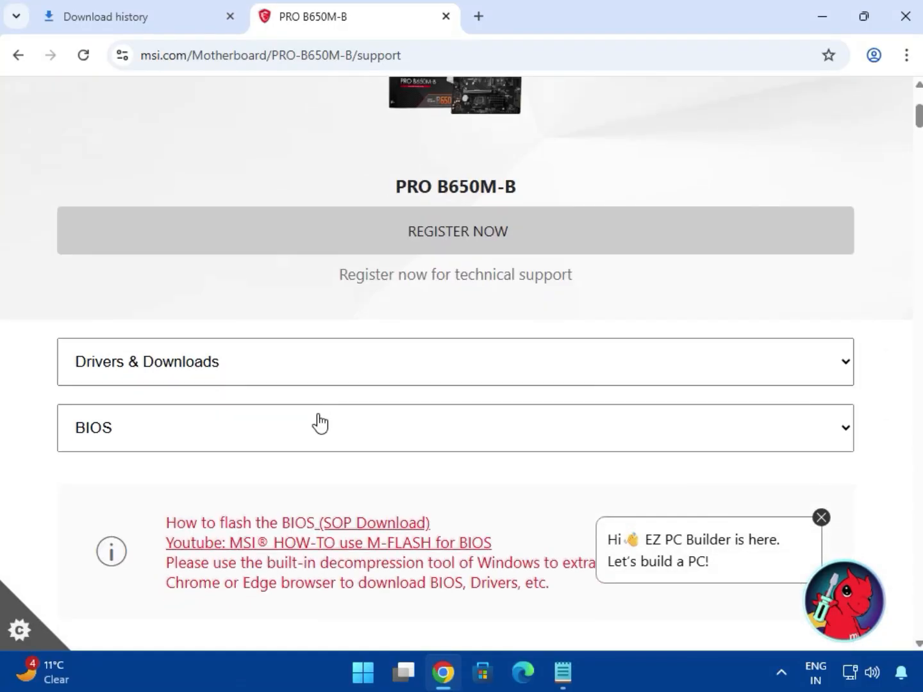
{"action": "left_click", "coordinate": [136, 370]}
{"action": "left_click", "coordinate": [134, 398]}
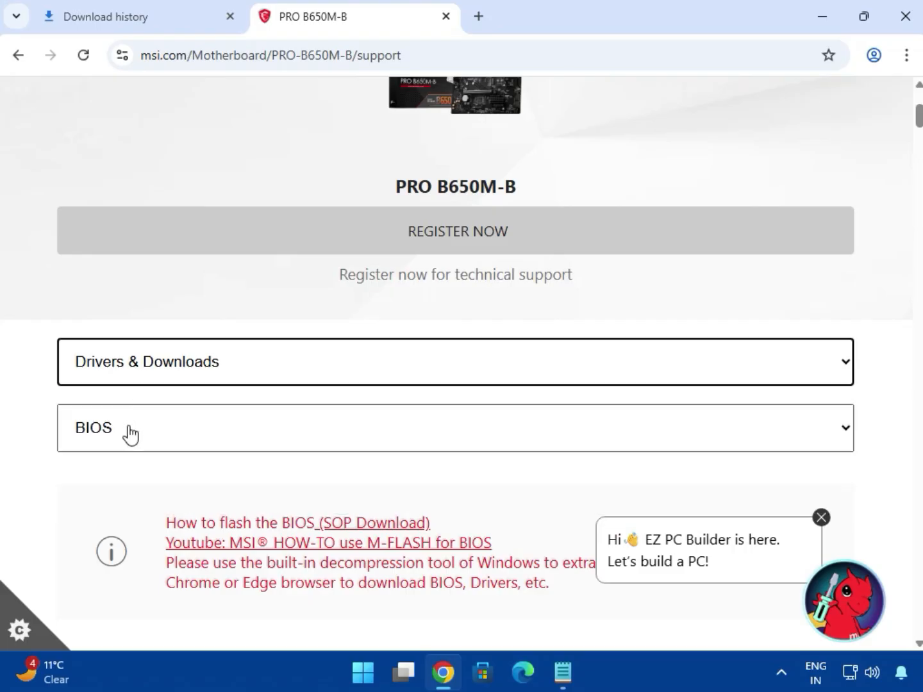
{"action": "left_click", "coordinate": [130, 437]}
{"action": "left_click", "coordinate": [134, 491]}
{"action": "scroll", "coordinate": [340, 435], "scroll_direction": "down", "scroll_amount": 3}
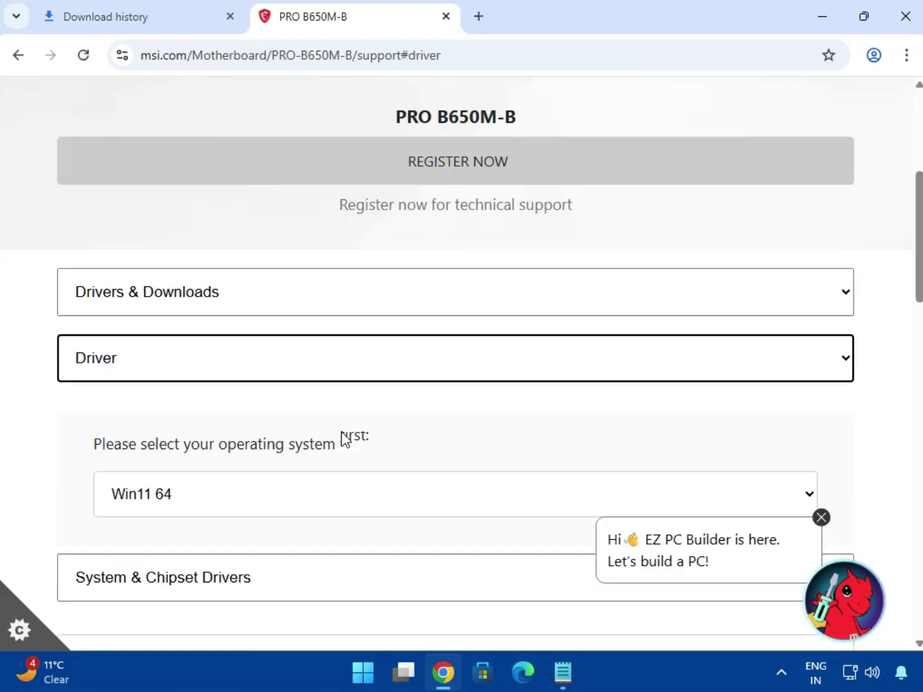
Step: Select Win11 64 as the operating system for the driver list
{"action": "left_click", "coordinate": [227, 388]}
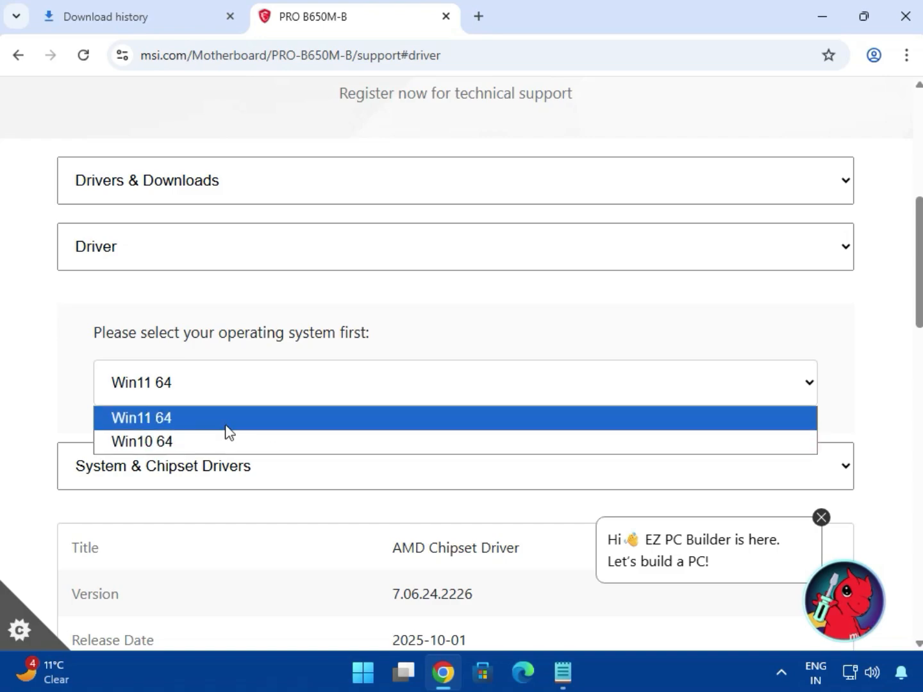
{"action": "left_click", "coordinate": [226, 423]}
{"action": "left_click", "coordinate": [54, 392]}
{"action": "scroll", "coordinate": [216, 422], "scroll_direction": "down", "scroll_amount": 3}
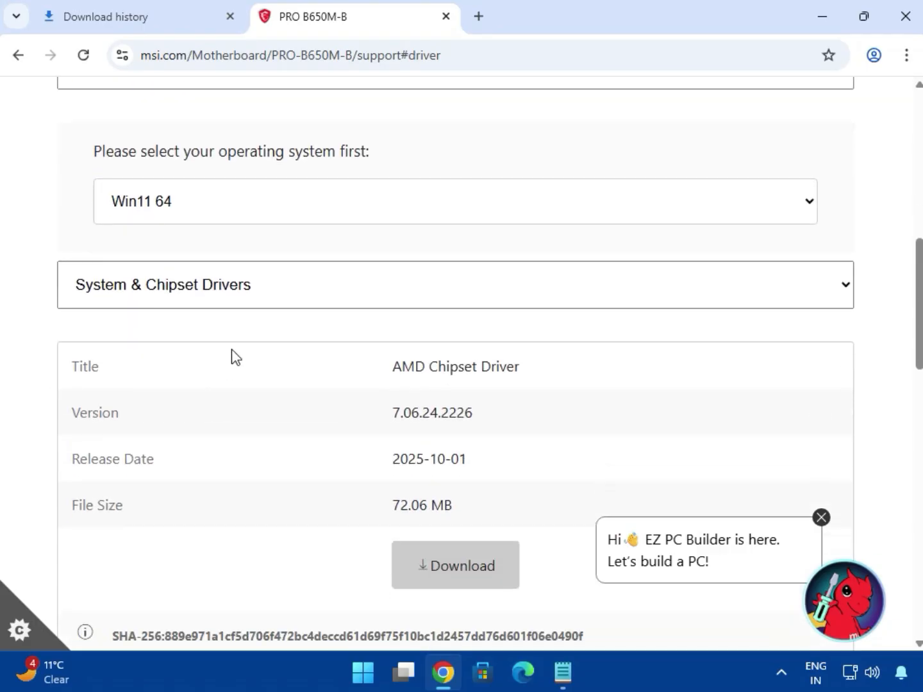
Step: Download the AMD Chipset Driver from System & Chipset Drivers and check the recent downloads
{"action": "left_click", "coordinate": [279, 298]}
{"action": "left_click", "coordinate": [270, 332]}
{"action": "left_click_drag", "start_coordinate": [391, 369], "coordinate": [520, 366]}
{"action": "left_click", "coordinate": [463, 578]}
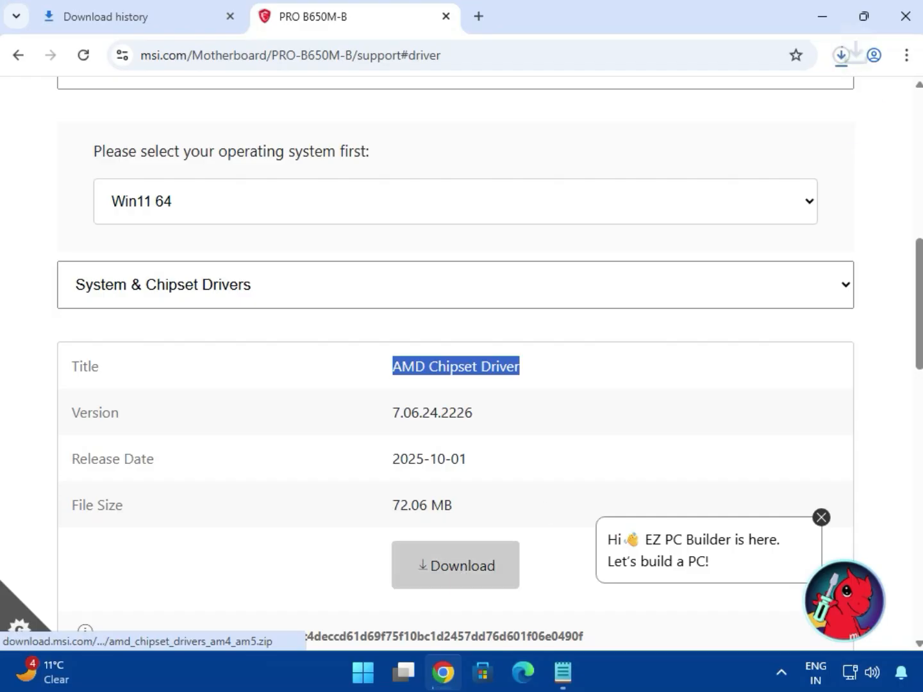
{"action": "left_click", "coordinate": [840, 59]}
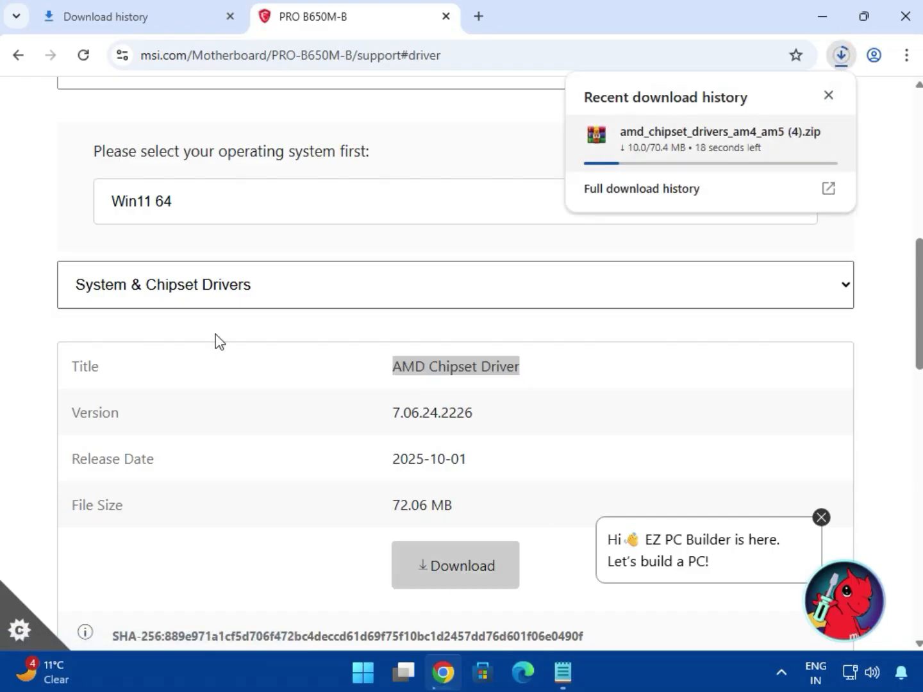
Step: Switch to On-Board VGA Drivers and download the AMD Graphics Drivers
{"action": "left_click", "coordinate": [144, 285]}
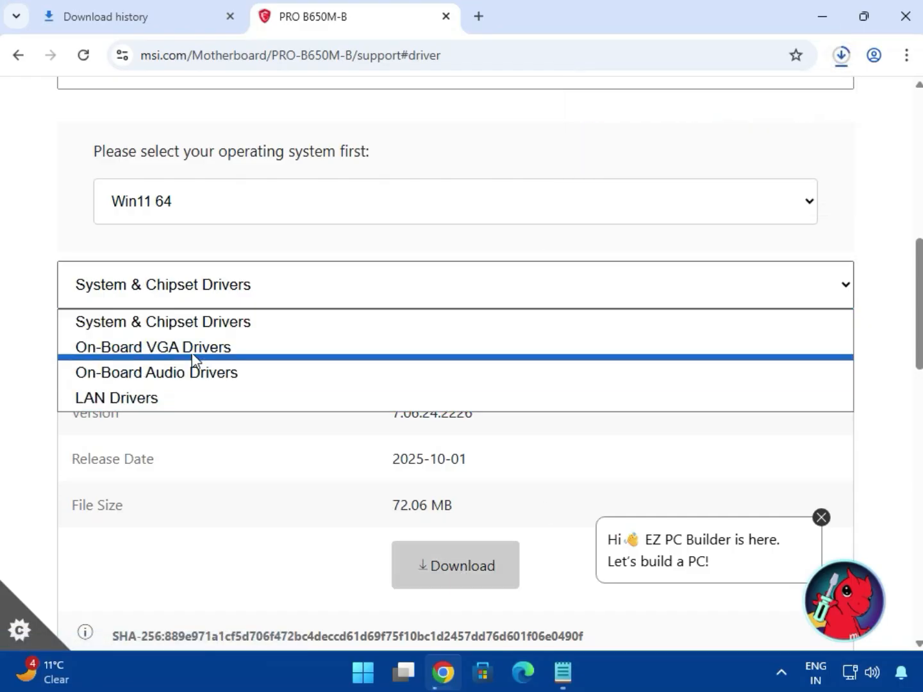
{"action": "left_click", "coordinate": [228, 349]}
{"action": "left_click_drag", "start_coordinate": [426, 367], "coordinate": [544, 363]}
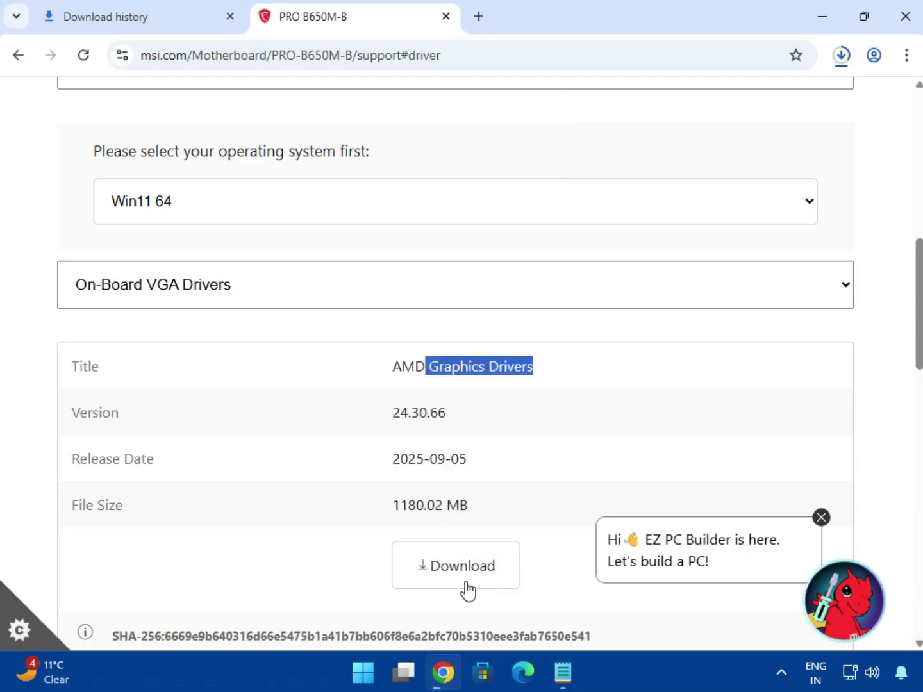
{"action": "left_click", "coordinate": [458, 595]}
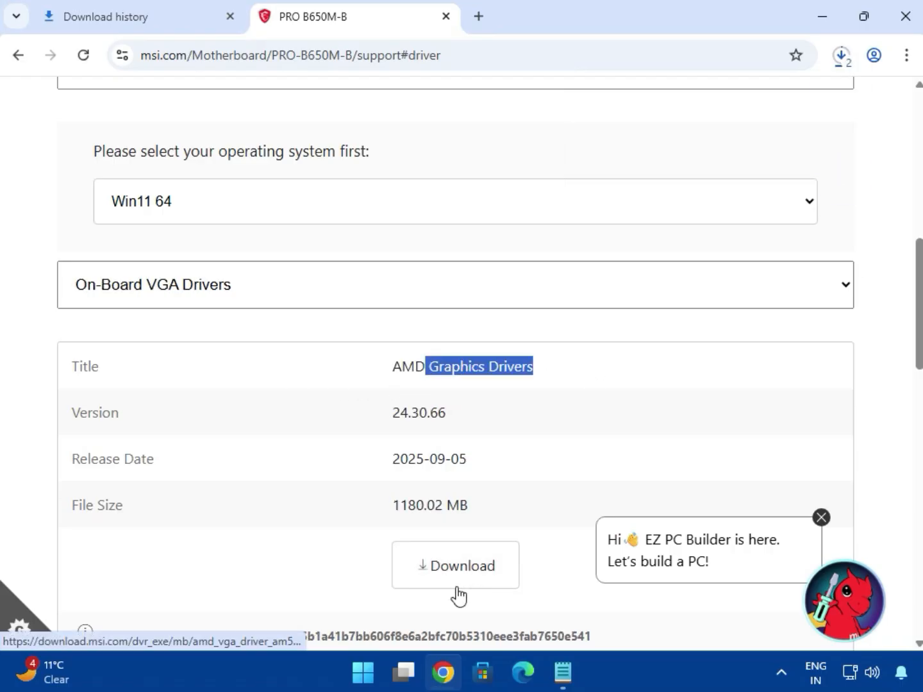
Step: Switch to On-Board Audio Drivers and download the Realtek HD Universal Driver
{"action": "left_click", "coordinate": [151, 290]}
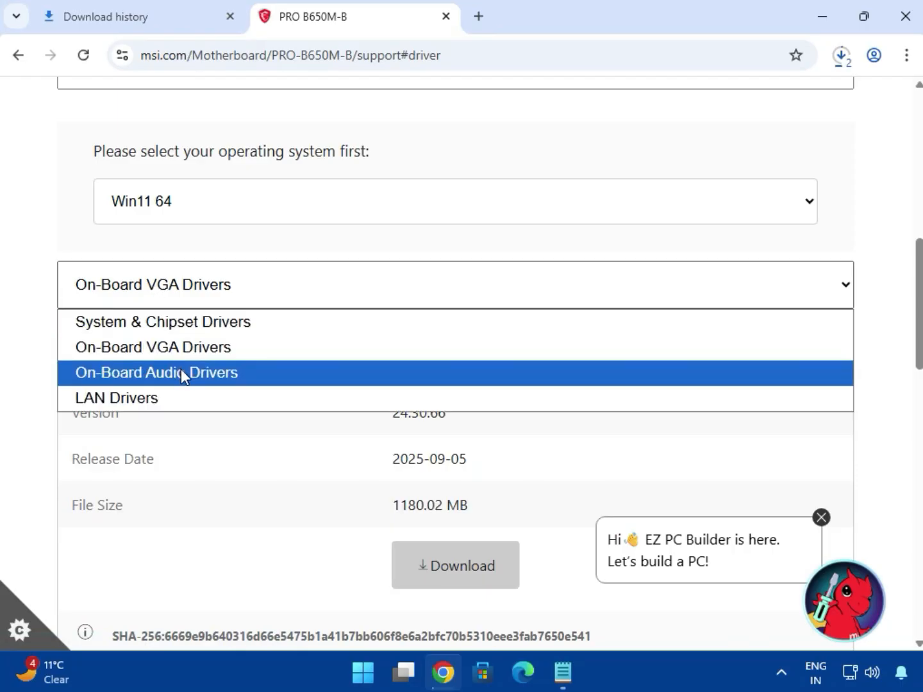
{"action": "left_click", "coordinate": [181, 376]}
{"action": "left_click_drag", "start_coordinate": [431, 369], "coordinate": [603, 372]}
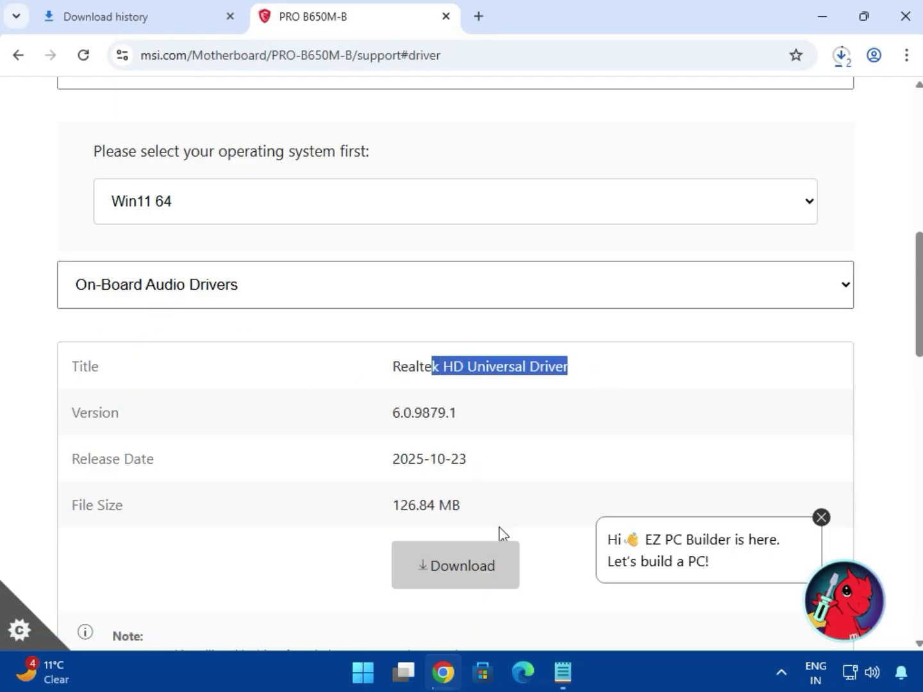
{"action": "left_click", "coordinate": [450, 586]}
Step: Switch to LAN Drivers and download the Realtek PCI-E Ethernet Drivers
{"action": "left_click", "coordinate": [122, 308]}
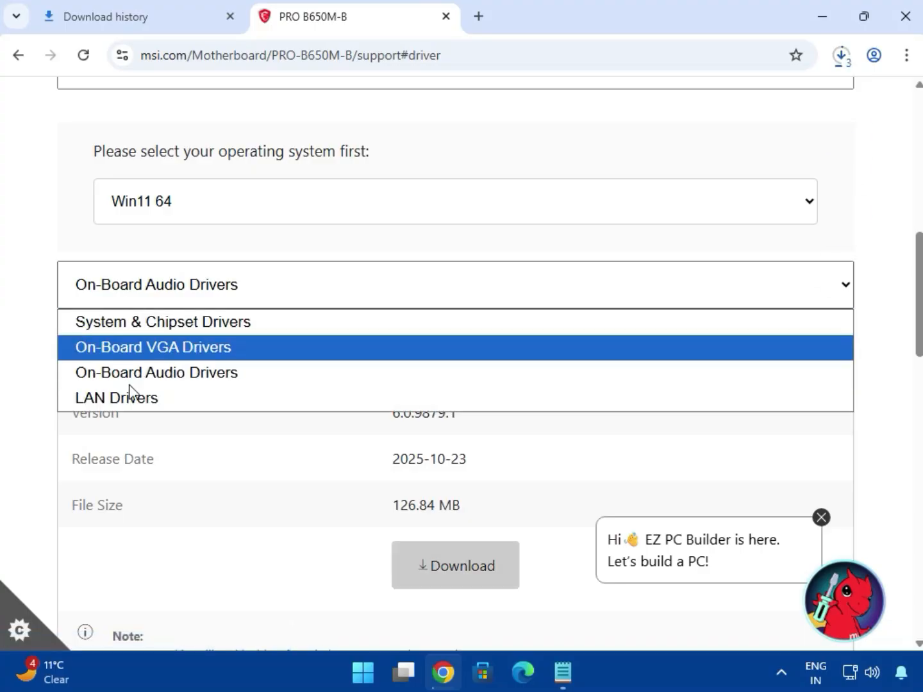
{"action": "left_click", "coordinate": [158, 400]}
{"action": "left_click_drag", "start_coordinate": [451, 369], "coordinate": [583, 366]}
{"action": "left_click", "coordinate": [471, 563]}
Step: Open the full download history and show the downloaded bt_drivers (3).zip in its folder
{"action": "scroll", "coordinate": [470, 561], "scroll_direction": "down", "scroll_amount": 1}
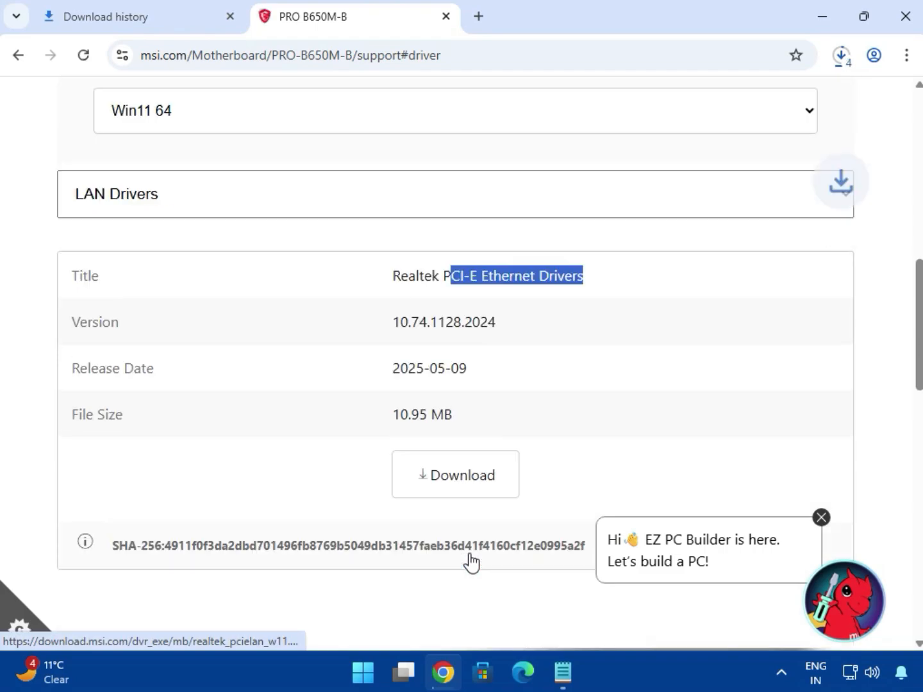
{"action": "scroll", "coordinate": [470, 559], "scroll_direction": "down", "scroll_amount": 2}
{"action": "scroll", "coordinate": [470, 557], "scroll_direction": "up", "scroll_amount": 1}
{"action": "scroll", "coordinate": [469, 554], "scroll_direction": "up", "scroll_amount": 4}
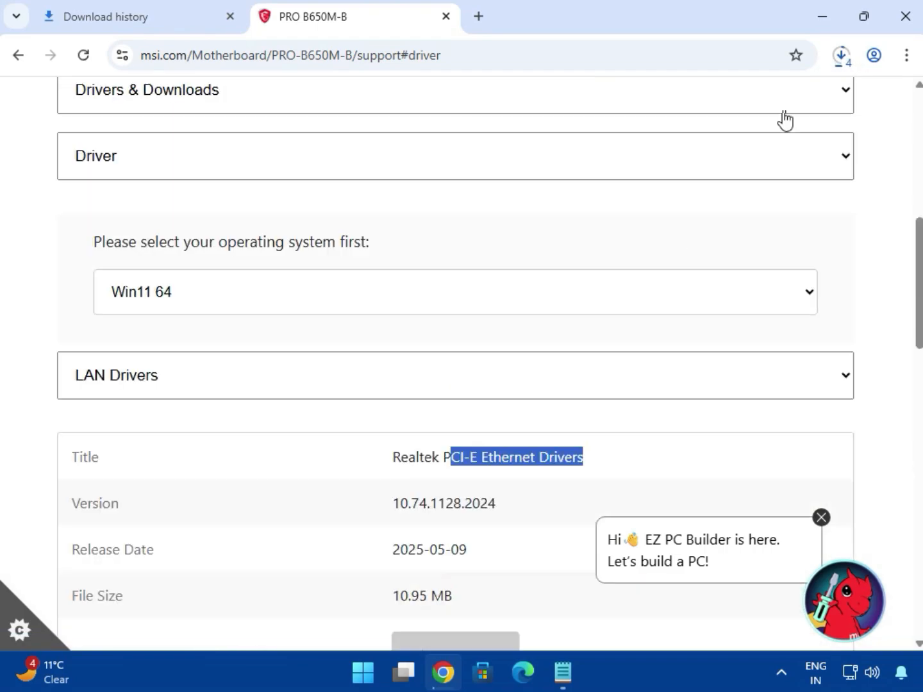
{"action": "left_click", "coordinate": [839, 56]}
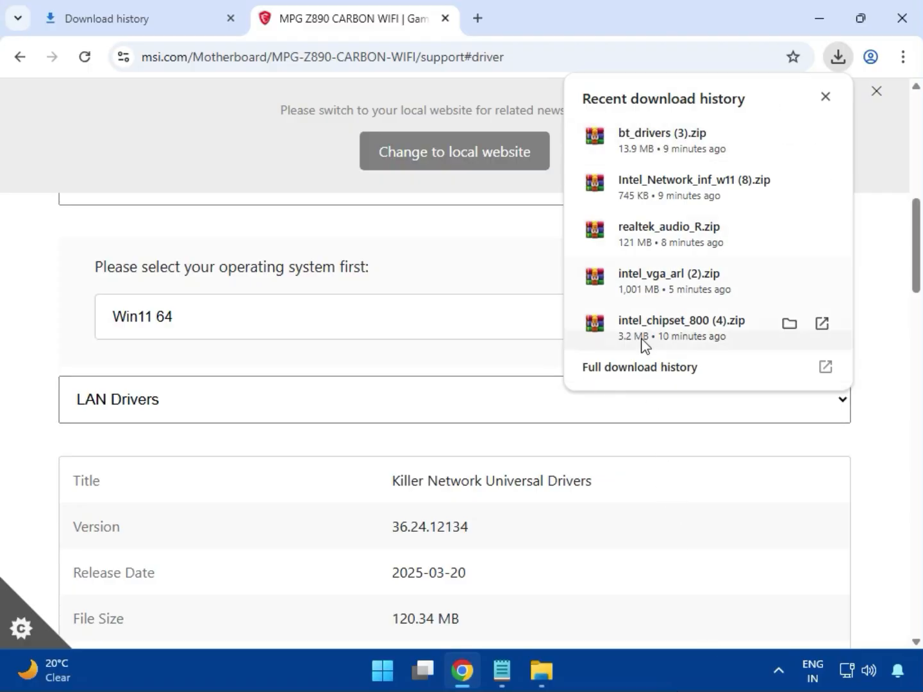
{"action": "left_click", "coordinate": [614, 371]}
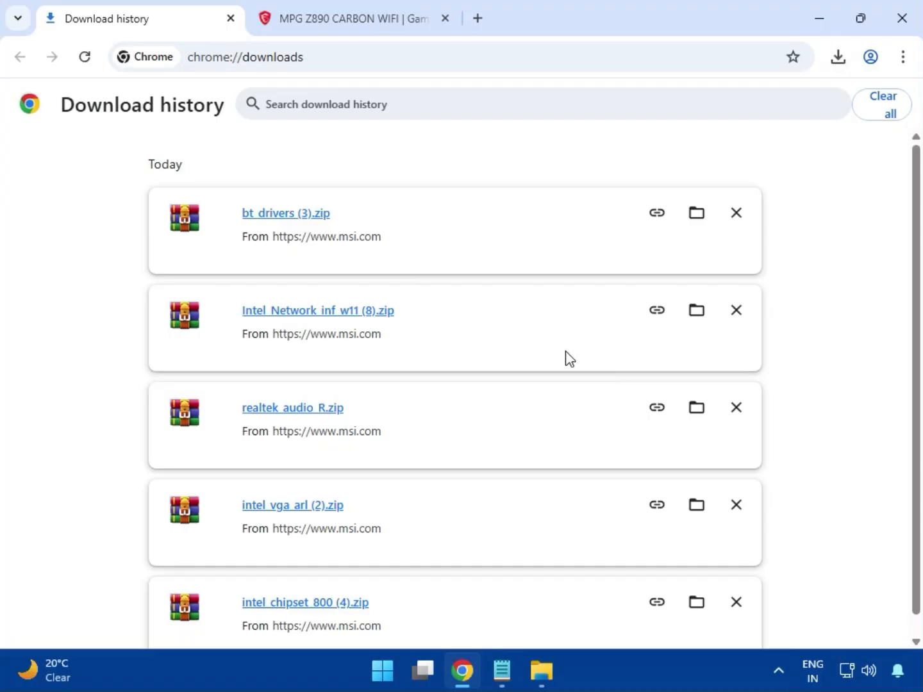
{"action": "left_click", "coordinate": [692, 215]}
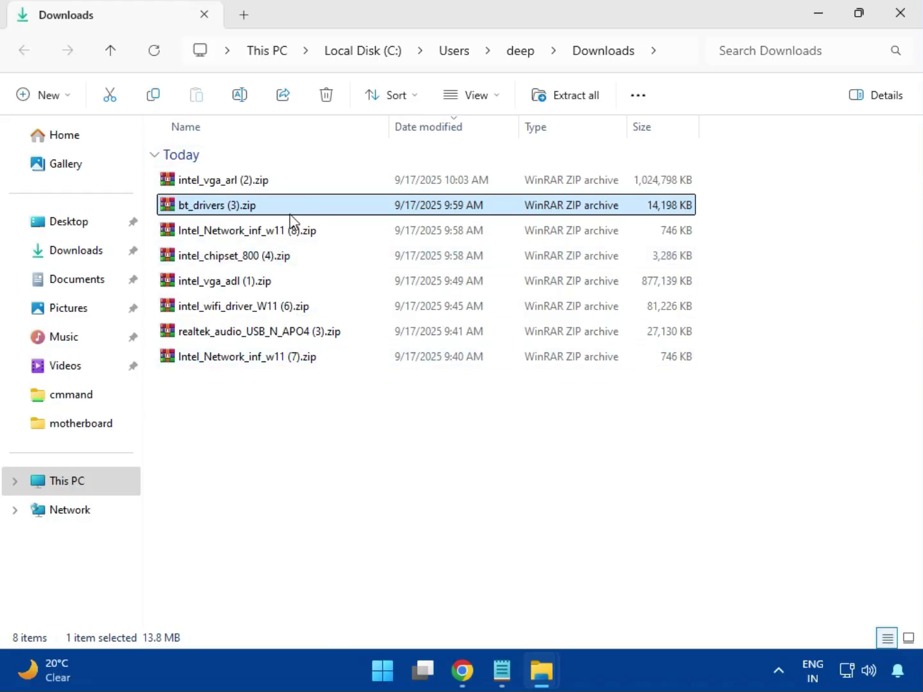
Step: Open the intel_vga_arl (2).zip archive, dismiss the WinRAR licence reminder and enter the Intel VGA Driver_32.0.101.6629 folder
{"action": "key", "text": "Up"}
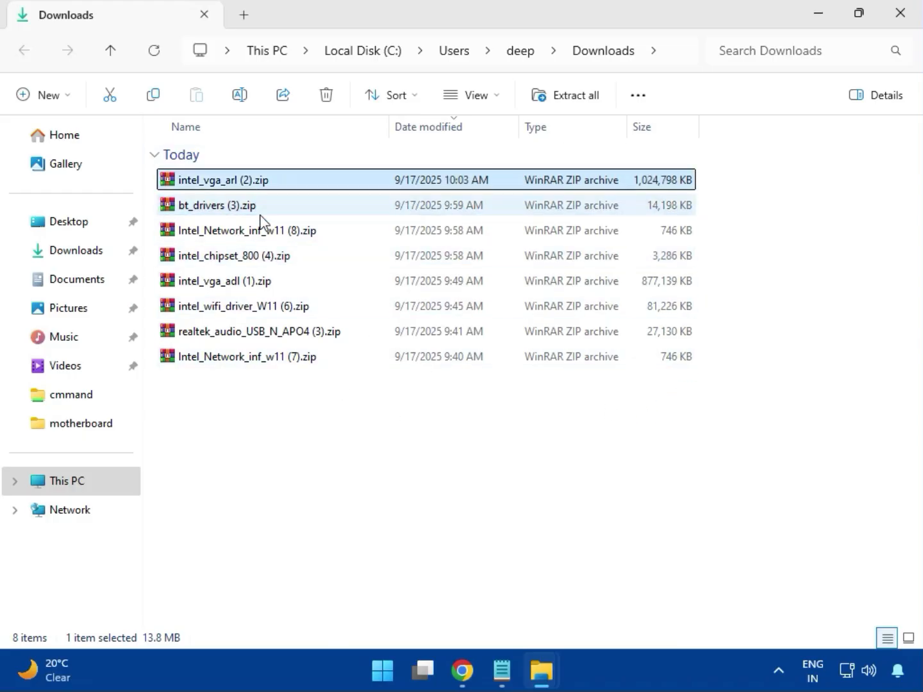
{"action": "double_click", "coordinate": [252, 183]}
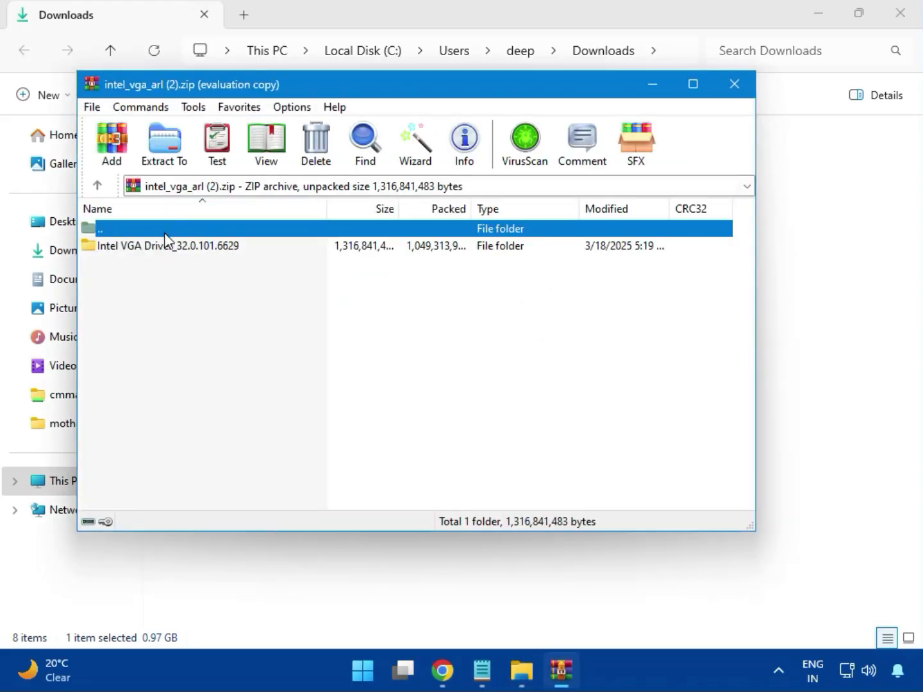
{"action": "left_click", "coordinate": [162, 245]}
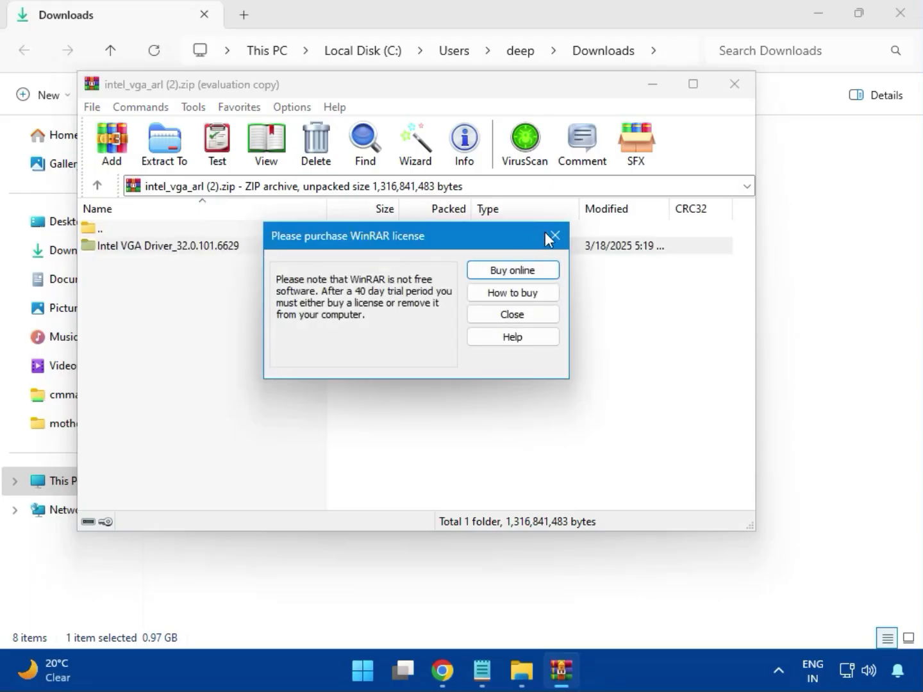
{"action": "key", "text": "Escape"}
{"action": "double_click", "coordinate": [192, 247]}
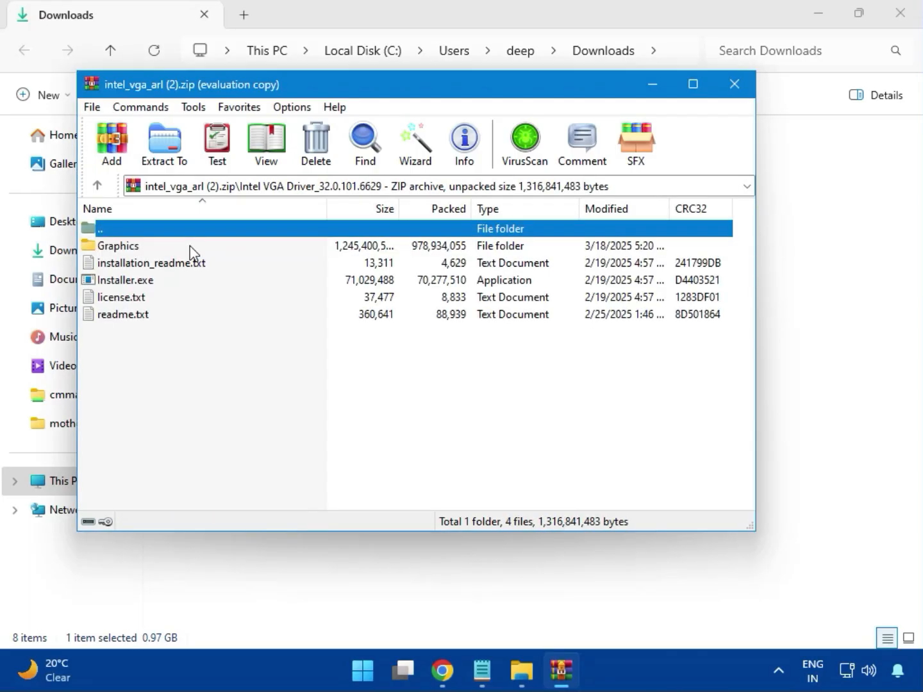
Step: Run Installer.exe with permission to make changes, go through the Intel graphics driver installation and close the installer and archive
{"action": "left_click", "coordinate": [150, 282]}
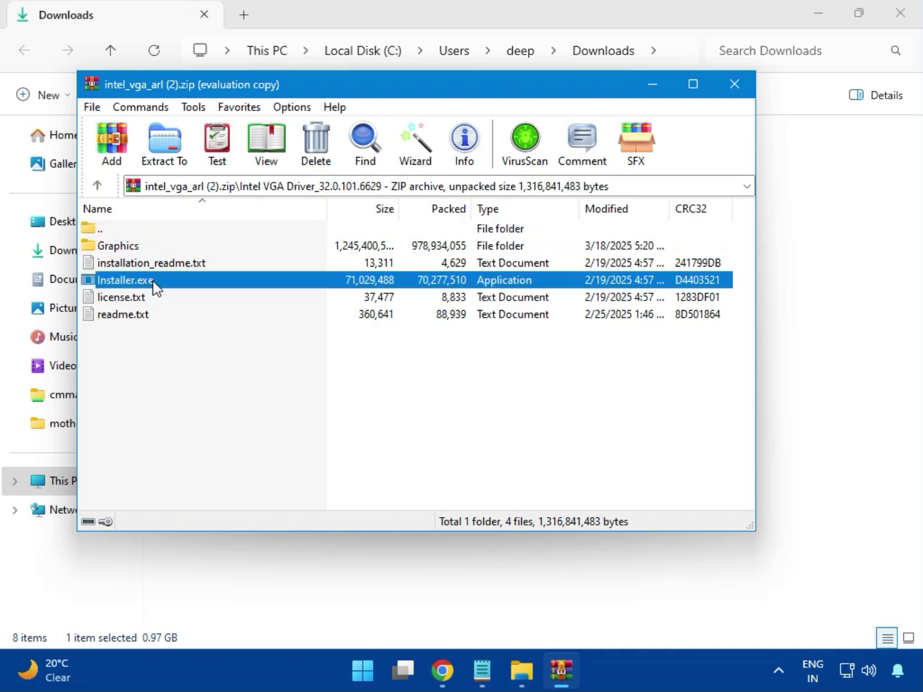
{"action": "double_click", "coordinate": [181, 278]}
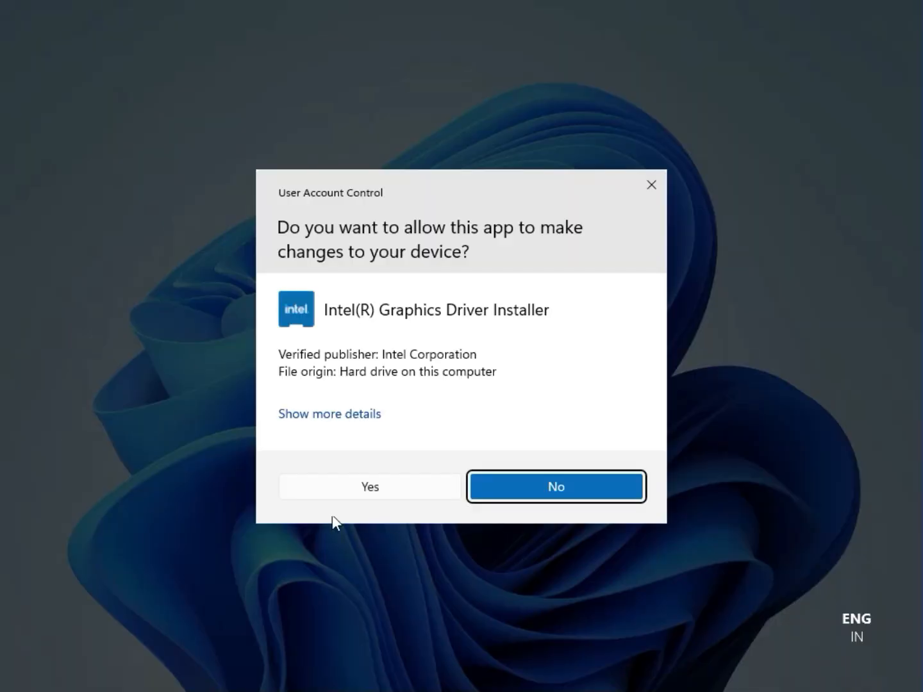
{"action": "left_click", "coordinate": [360, 487]}
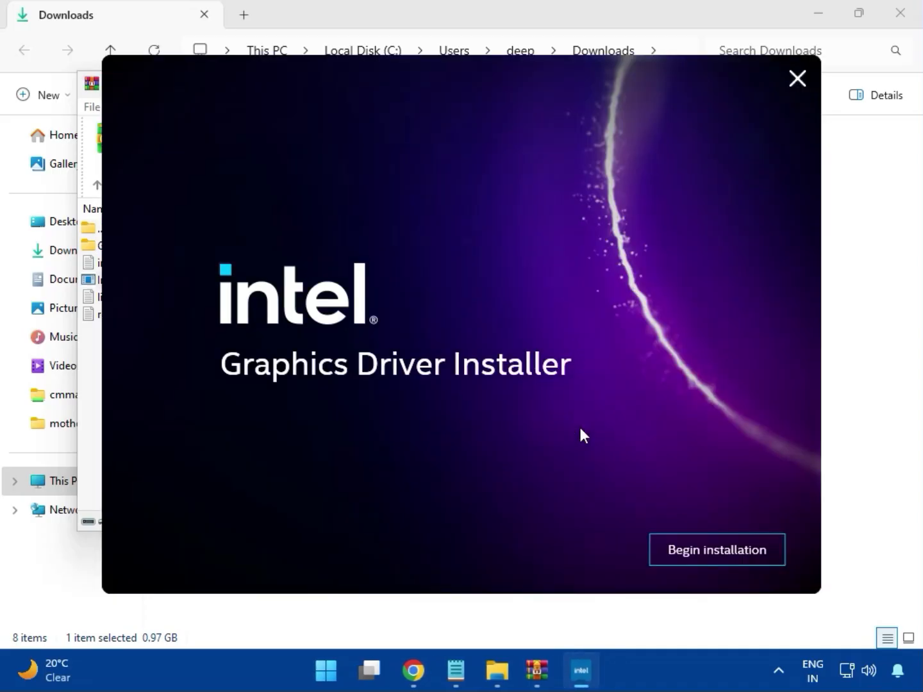
{"action": "left_click", "coordinate": [706, 548]}
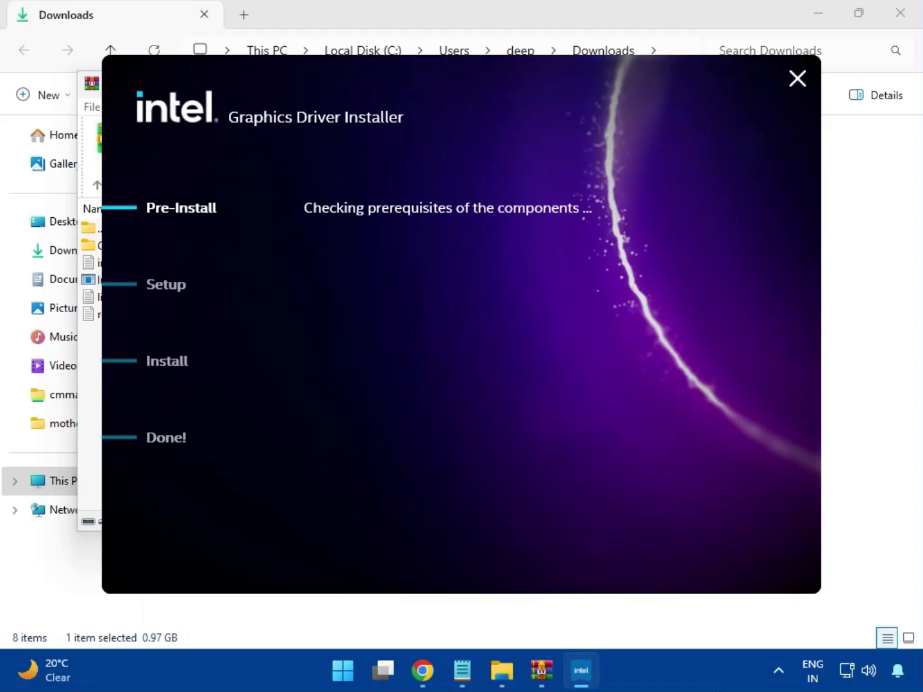
{"action": "left_click", "coordinate": [746, 566]}
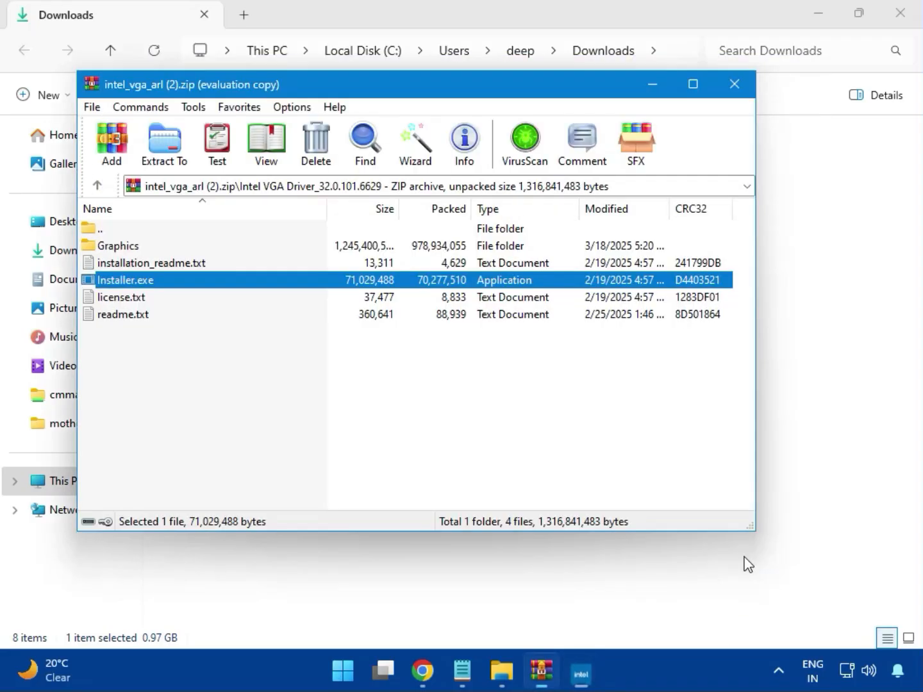
{"action": "left_click", "coordinate": [734, 85]}
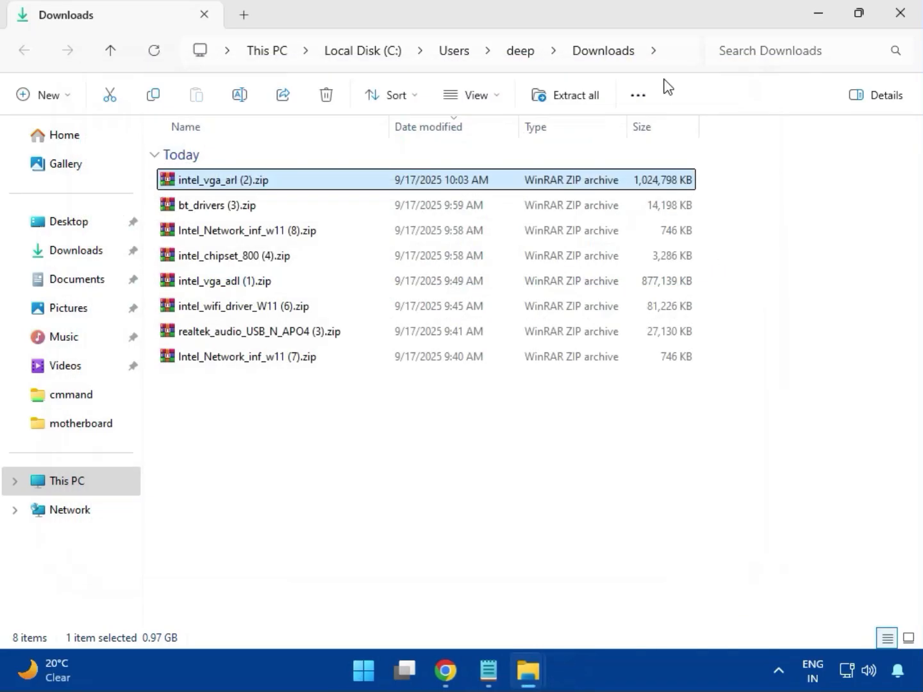
Step: Open bt_drivers (3).zip and launch Intel Bluetooth.msi from the Intel BlueTooth Driver_23.70.0.2 folder
{"action": "left_click", "coordinate": [196, 207]}
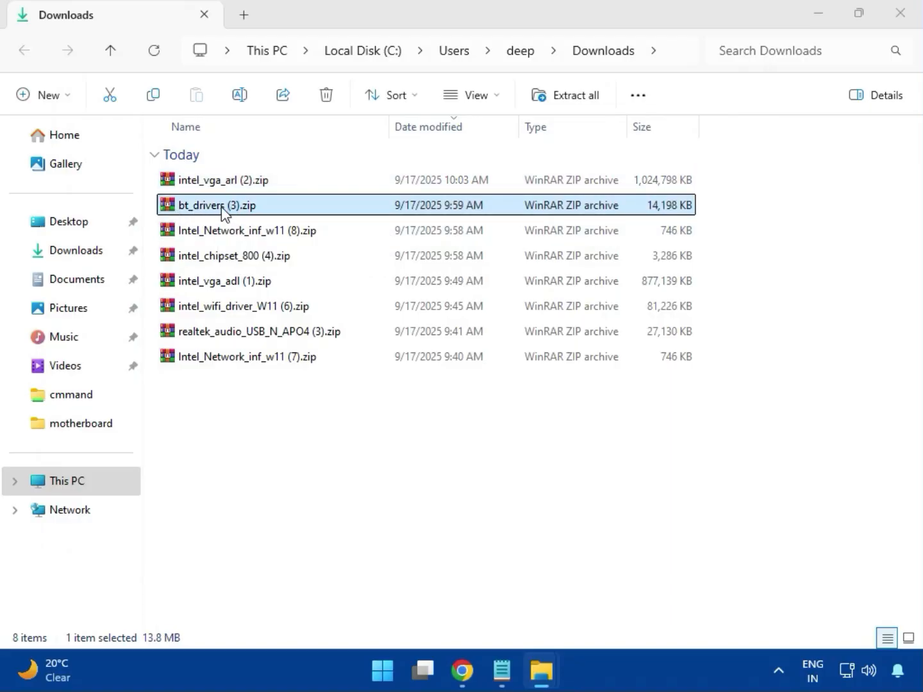
{"action": "double_click", "coordinate": [222, 209]}
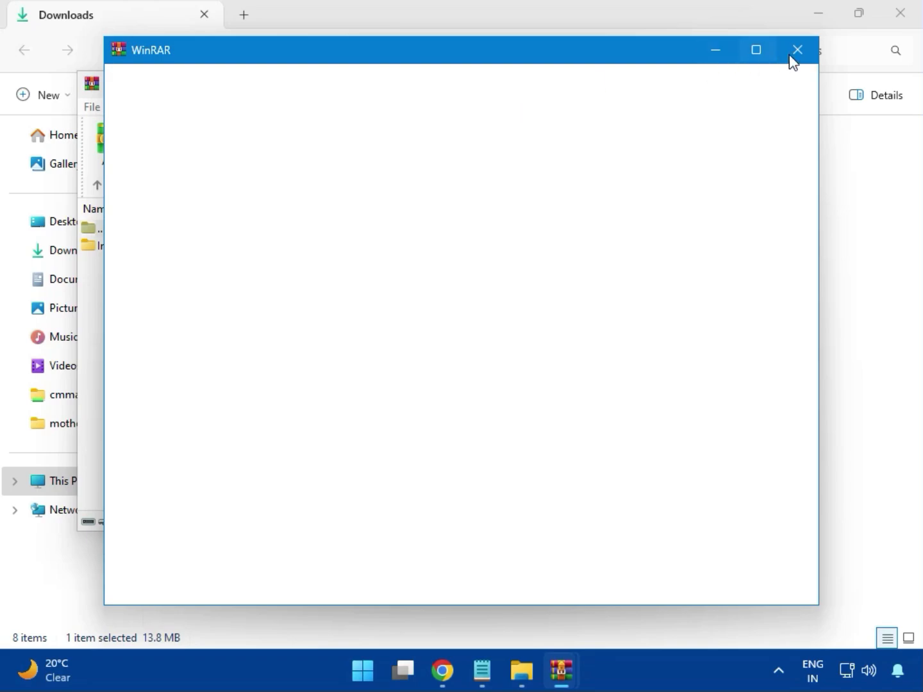
{"action": "left_click", "coordinate": [799, 48]}
{"action": "left_click", "coordinate": [142, 248]}
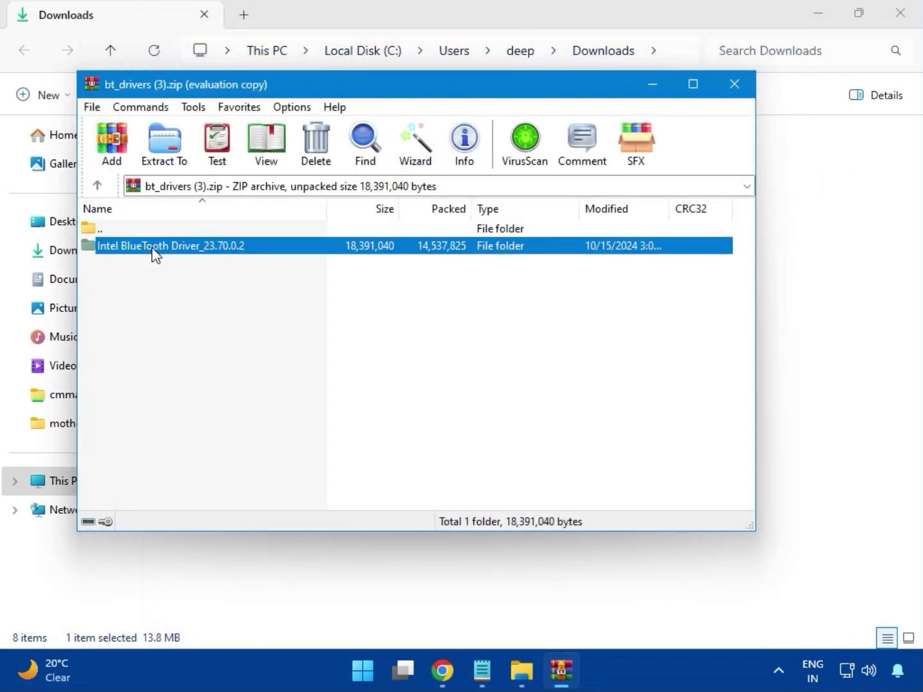
{"action": "double_click", "coordinate": [174, 247]}
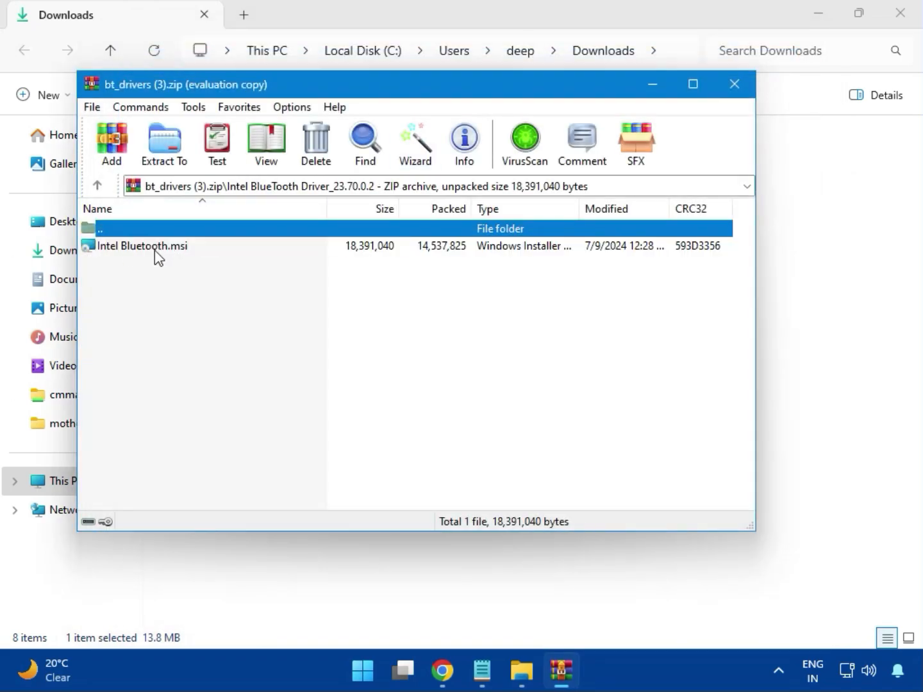
{"action": "double_click", "coordinate": [154, 249]}
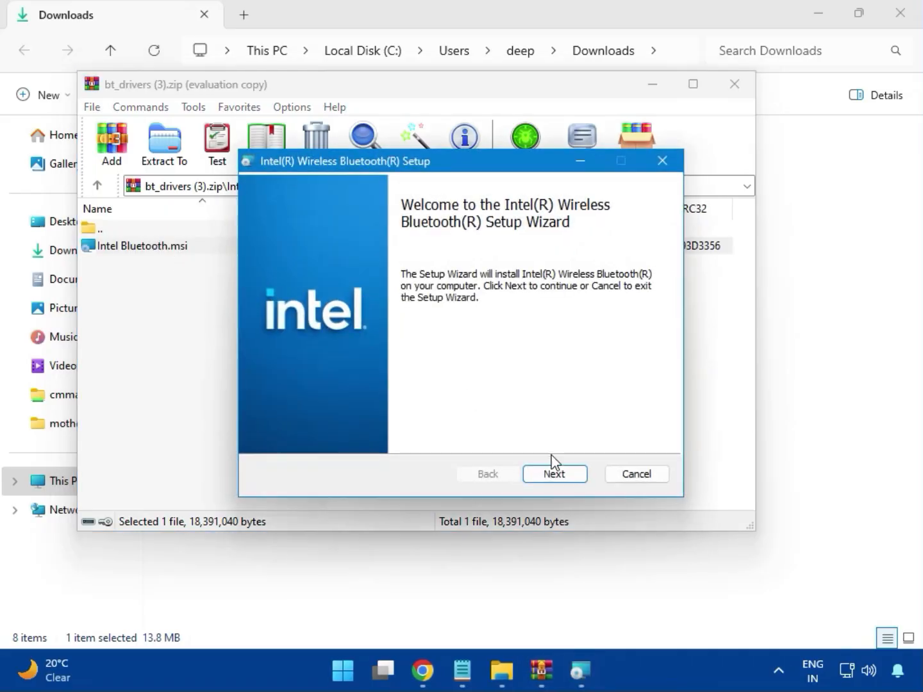
Step: Install Intel Wireless Bluetooth with accepted licence terms and the Typical setup, allow device changes, and close the finished wizard and archive
{"action": "left_click", "coordinate": [555, 474]}
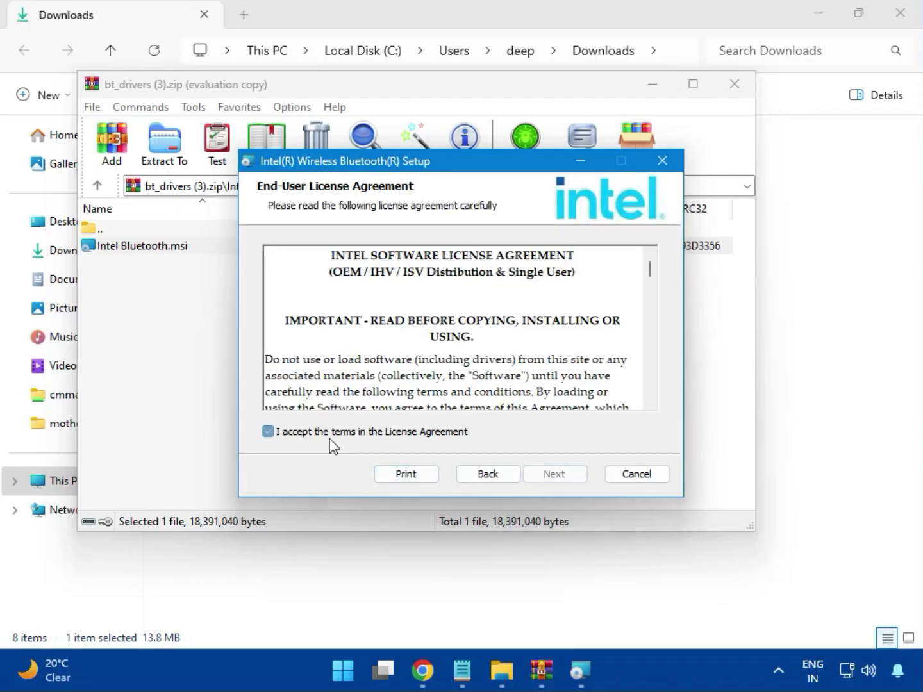
{"action": "left_click", "coordinate": [329, 439]}
{"action": "left_click", "coordinate": [550, 475]}
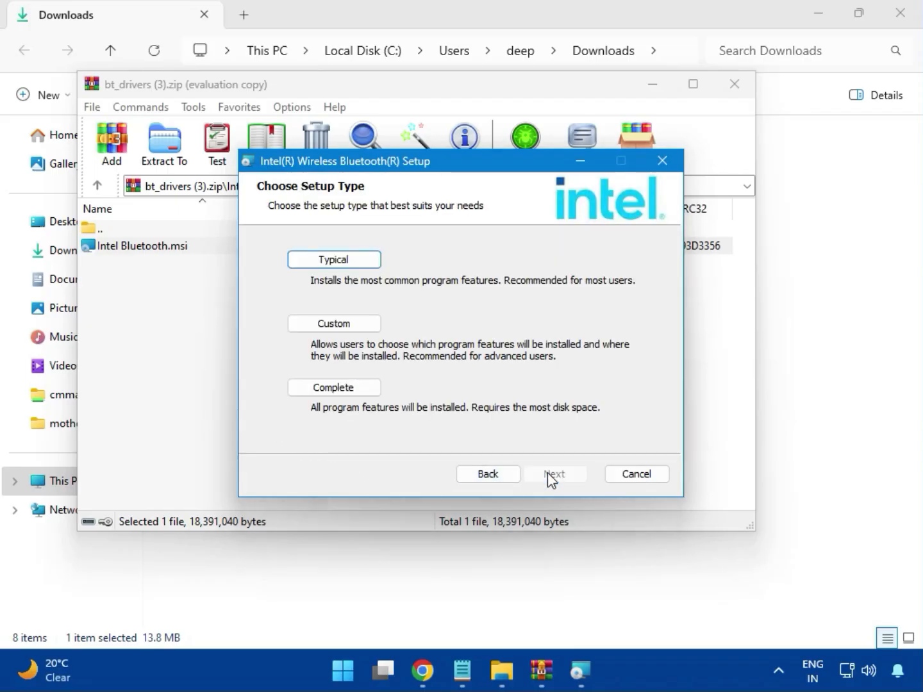
{"action": "left_click", "coordinate": [320, 262]}
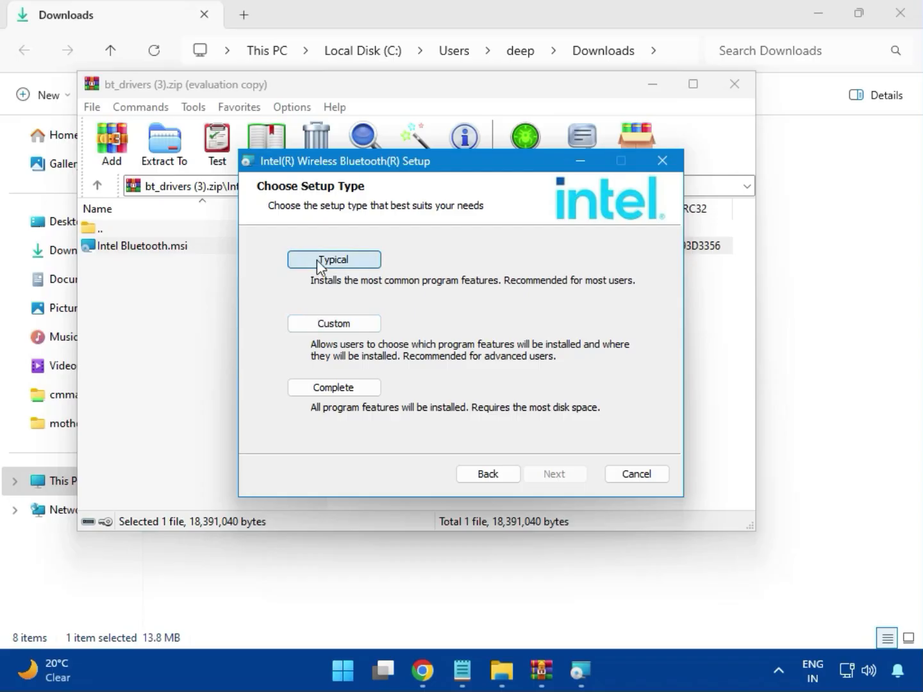
{"action": "left_click", "coordinate": [529, 472]}
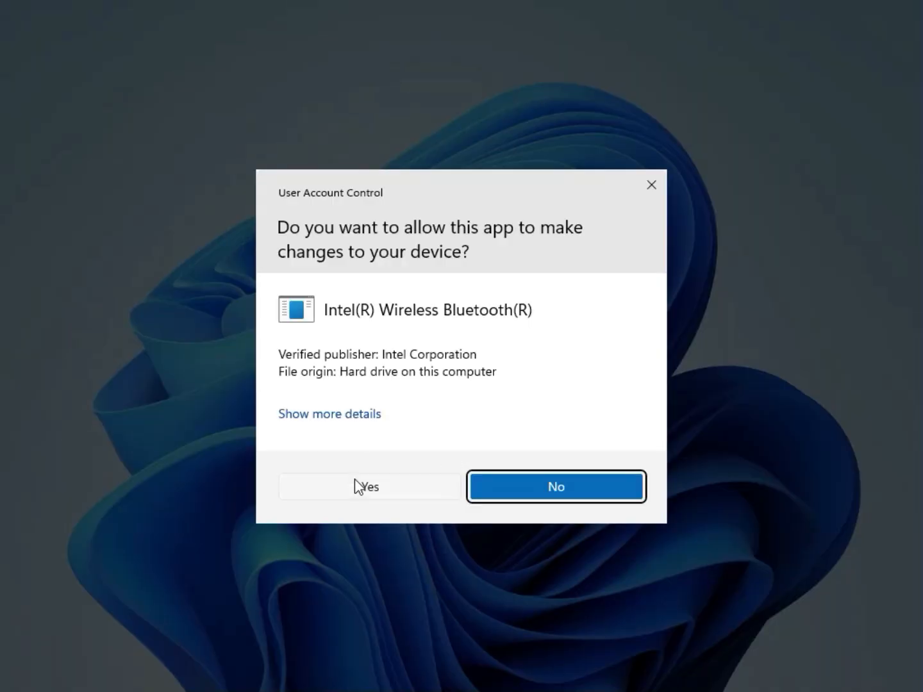
{"action": "left_click", "coordinate": [355, 479]}
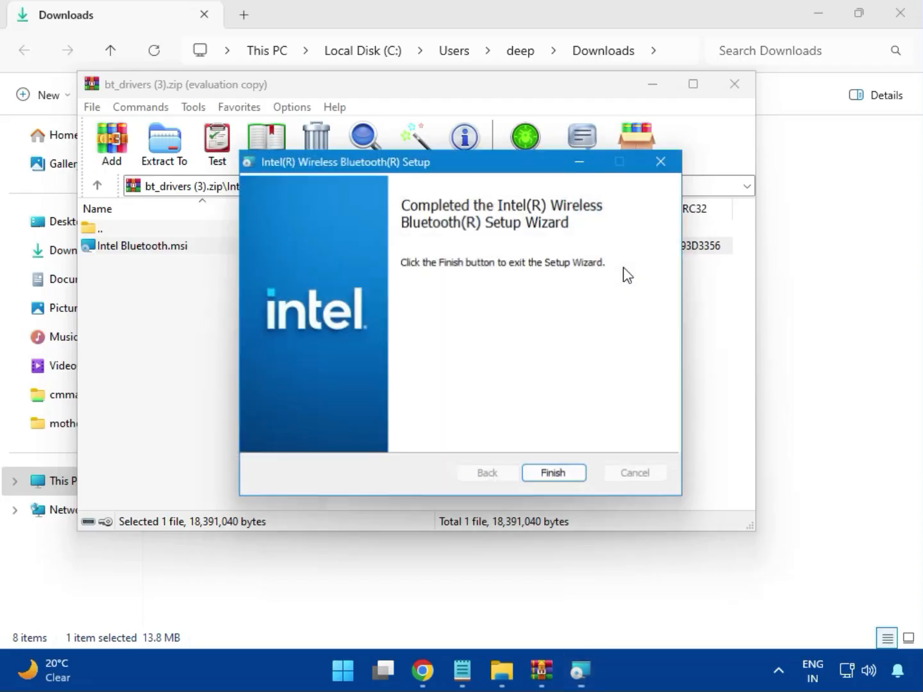
{"action": "left_click", "coordinate": [549, 476]}
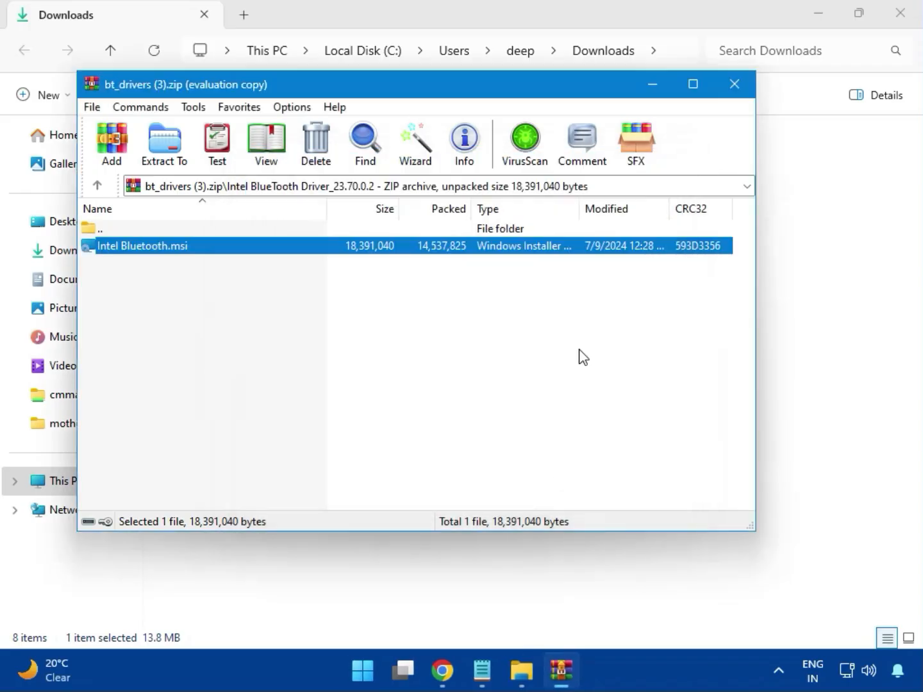
{"action": "left_click", "coordinate": [742, 96]}
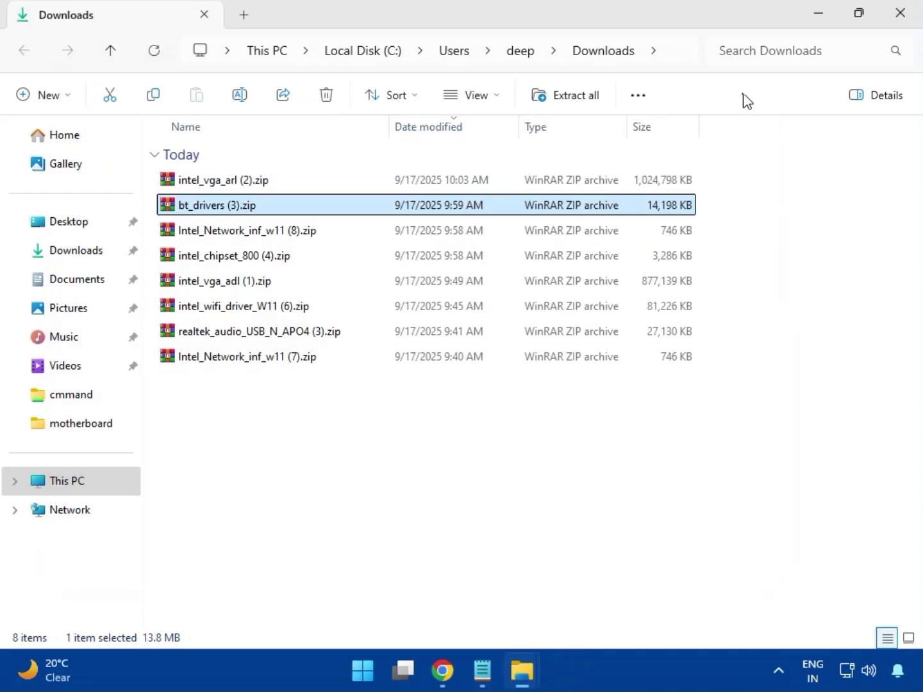
Step: Open the Intel_Network_inf_w11 (8).zip archive and enter its W11 folder
{"action": "left_click", "coordinate": [241, 239]}
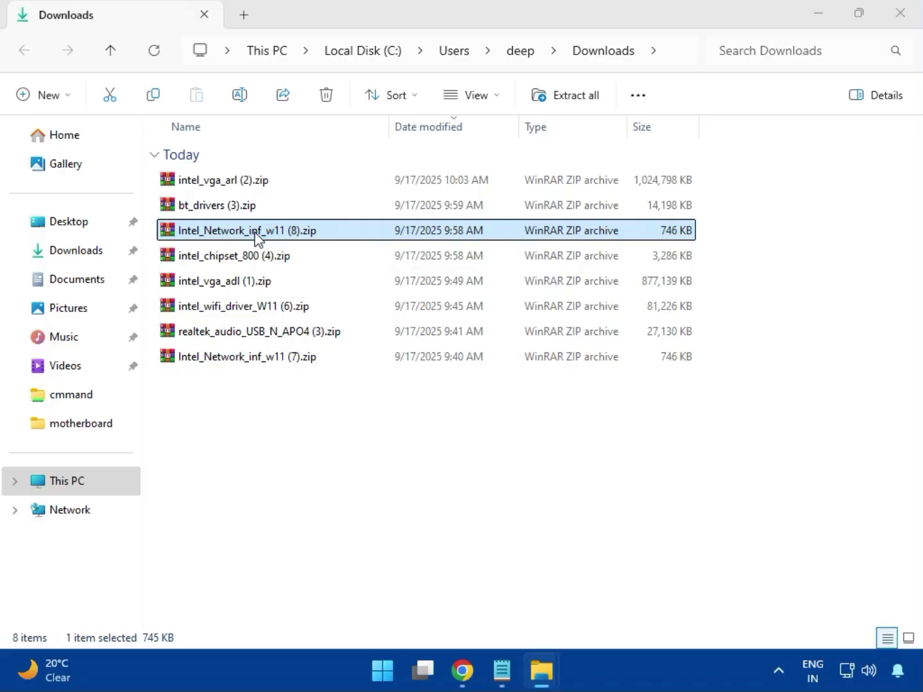
{"action": "double_click", "coordinate": [256, 233]}
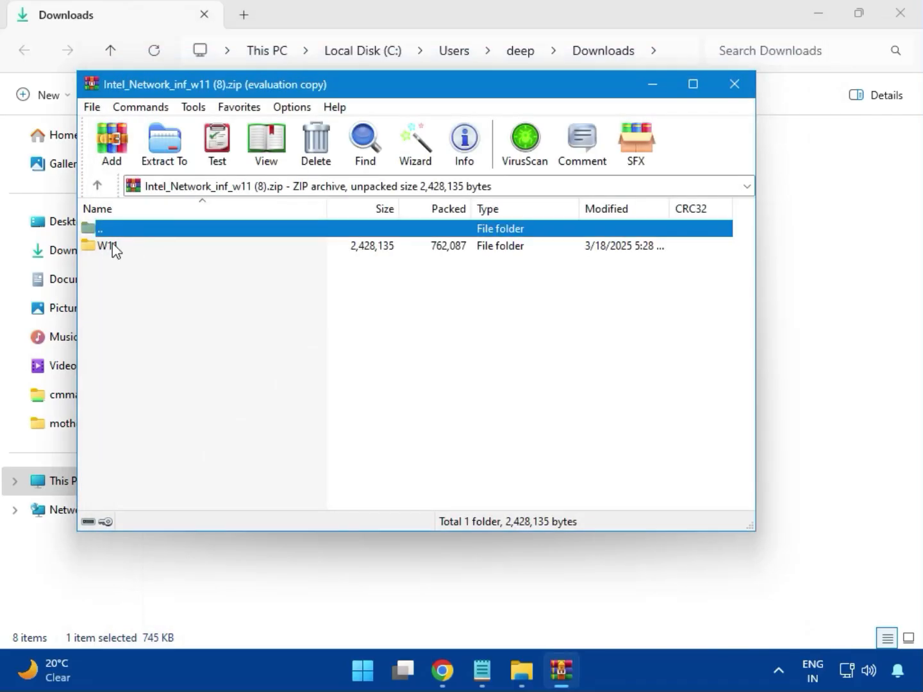
{"action": "left_click", "coordinate": [113, 251]}
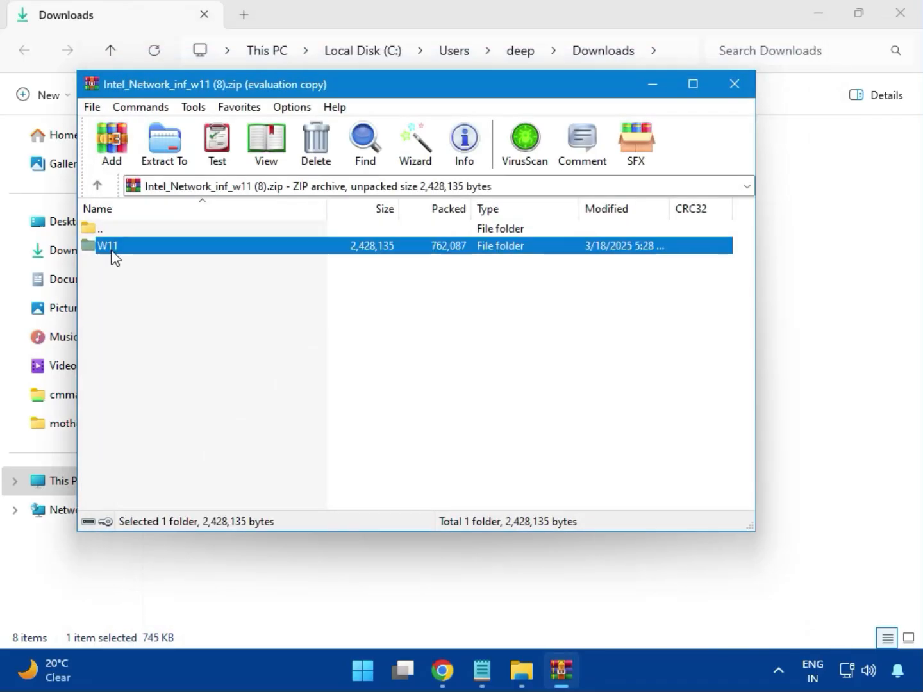
{"action": "double_click", "coordinate": [116, 250]}
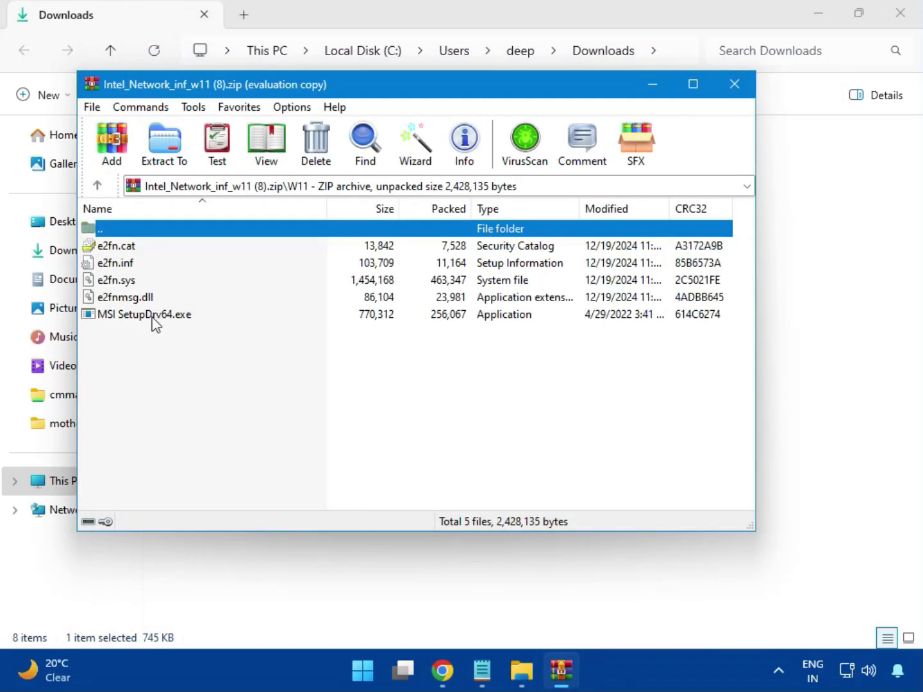
Step: Run MSI SetupDrv64.exe with permission to make changes, and close the setup tool and the network driver archive
{"action": "double_click", "coordinate": [172, 319]}
{"action": "double_click", "coordinate": [172, 316]}
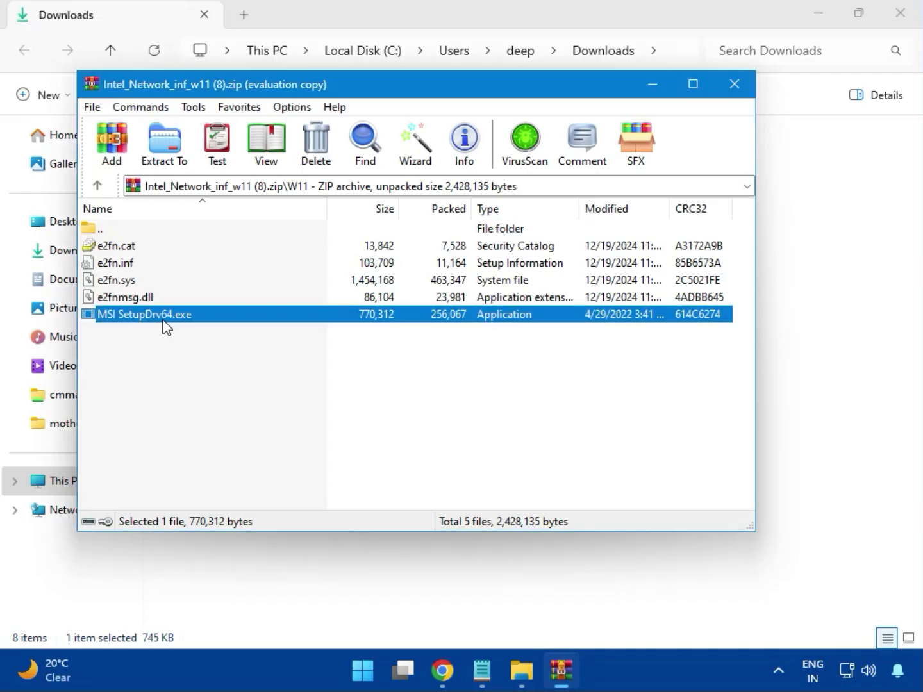
{"action": "left_click", "coordinate": [344, 481]}
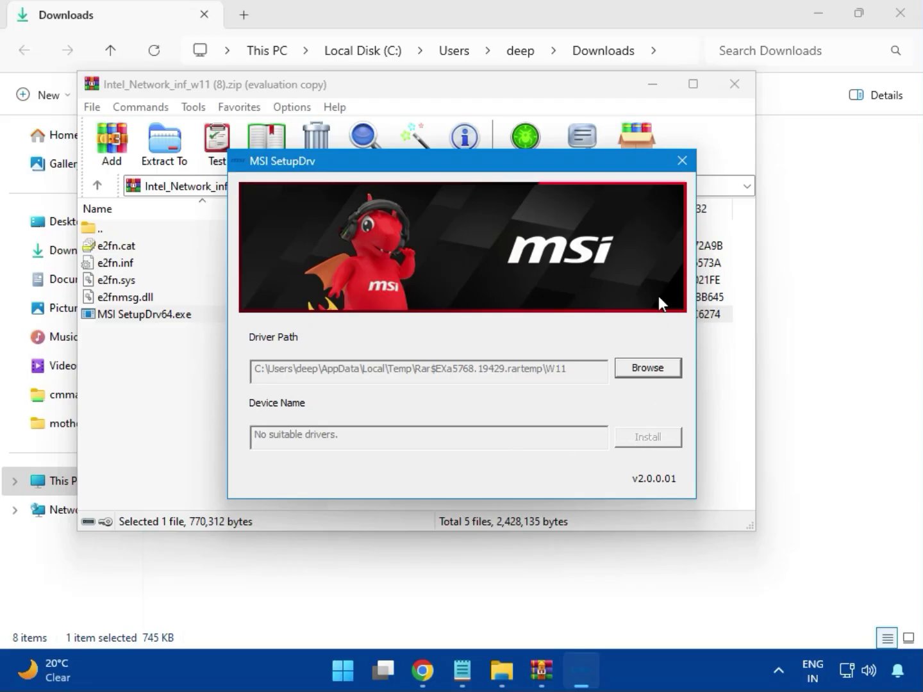
{"action": "left_click", "coordinate": [683, 160]}
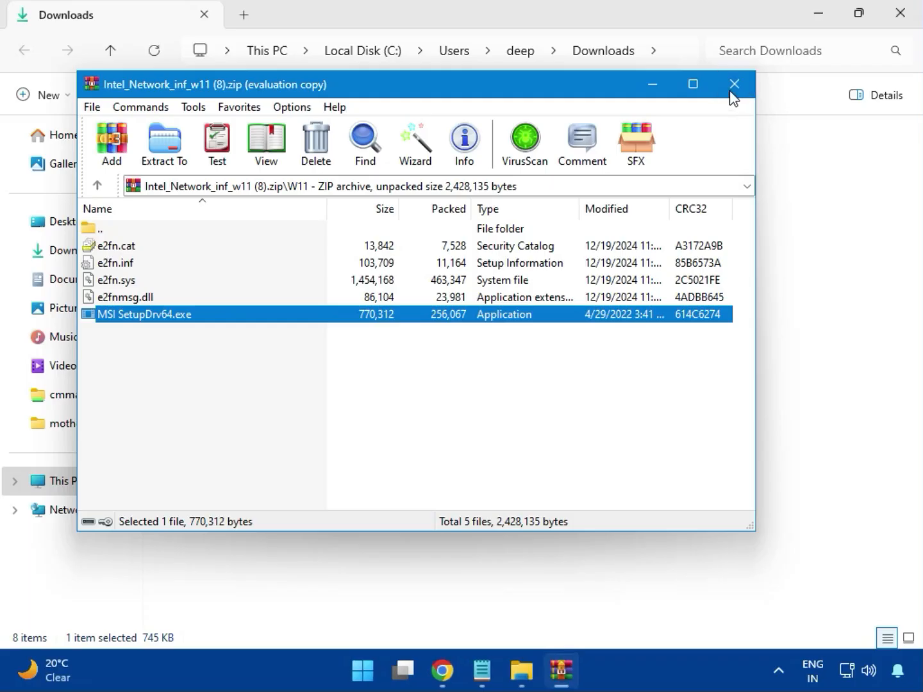
{"action": "left_click", "coordinate": [733, 85]}
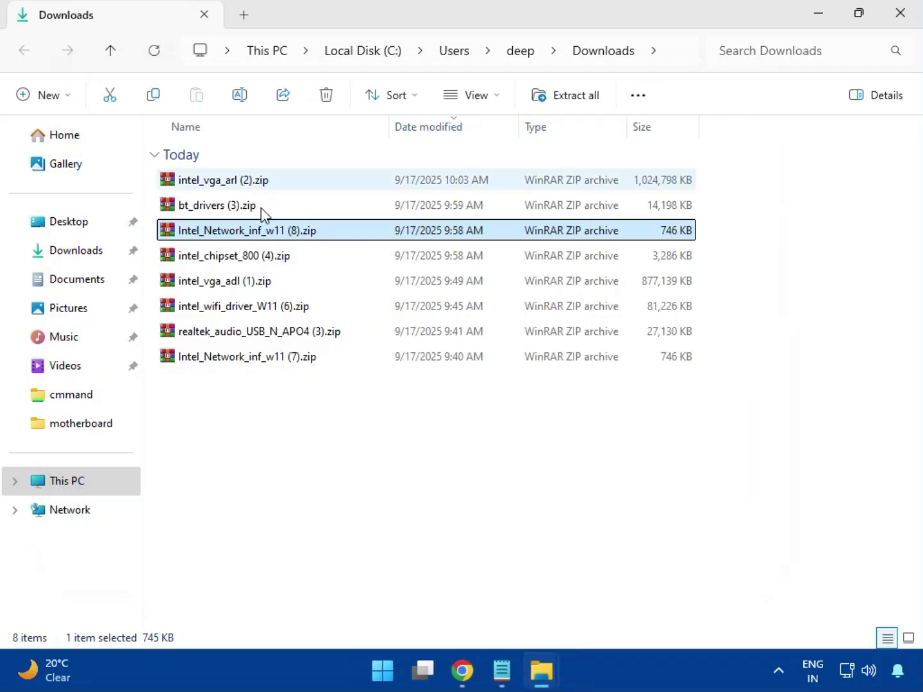
Step: Open the intel_chipset_800 (4).zip archive, dismiss the WinRAR licence reminder and enter the Intel Chipset Driver_10.1.20062.8627 folder
{"action": "left_click", "coordinate": [215, 260]}
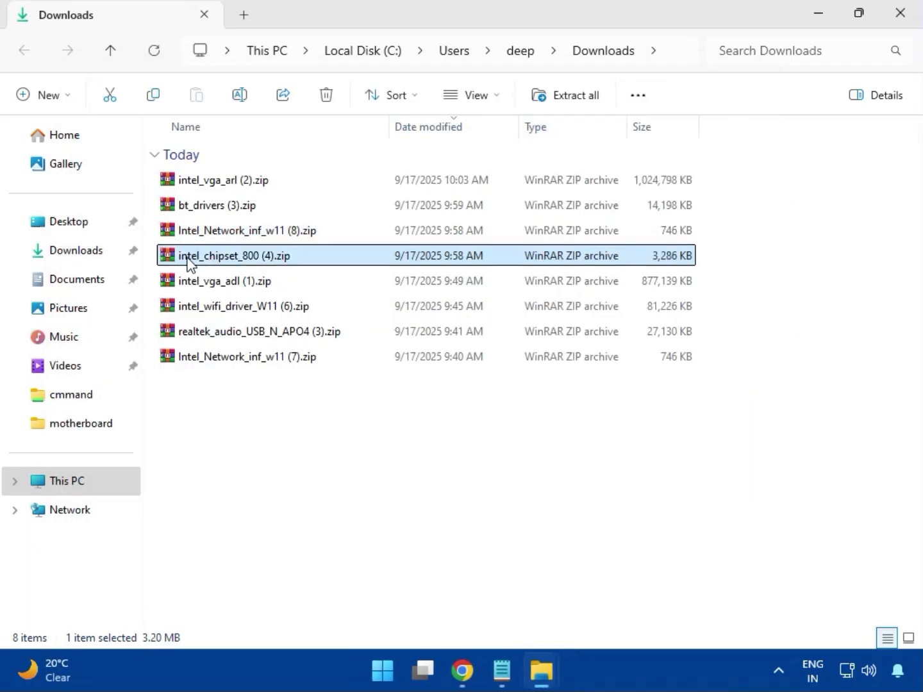
{"action": "double_click", "coordinate": [263, 263]}
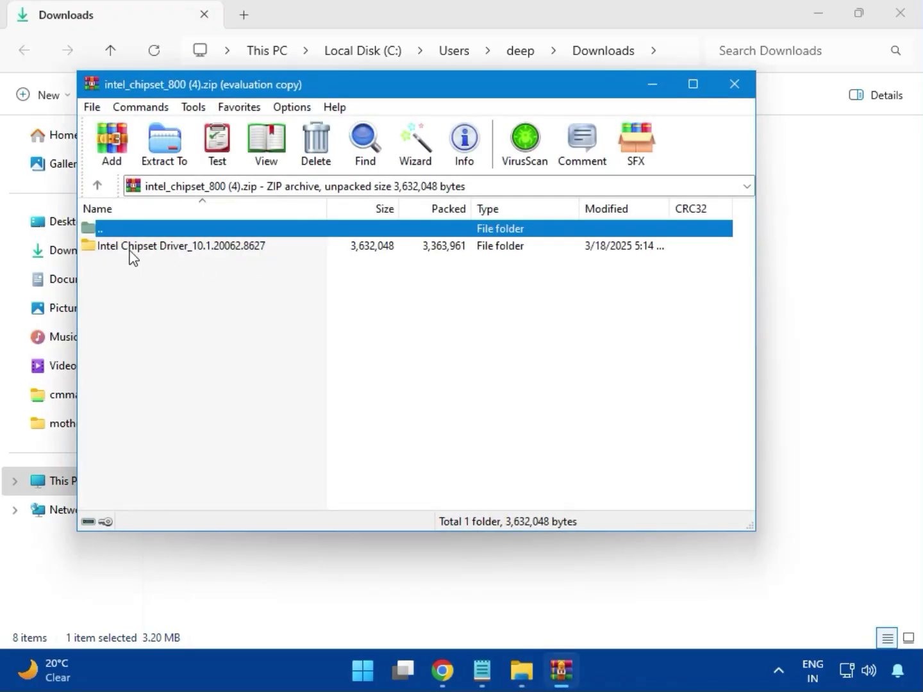
{"action": "left_click", "coordinate": [94, 252]}
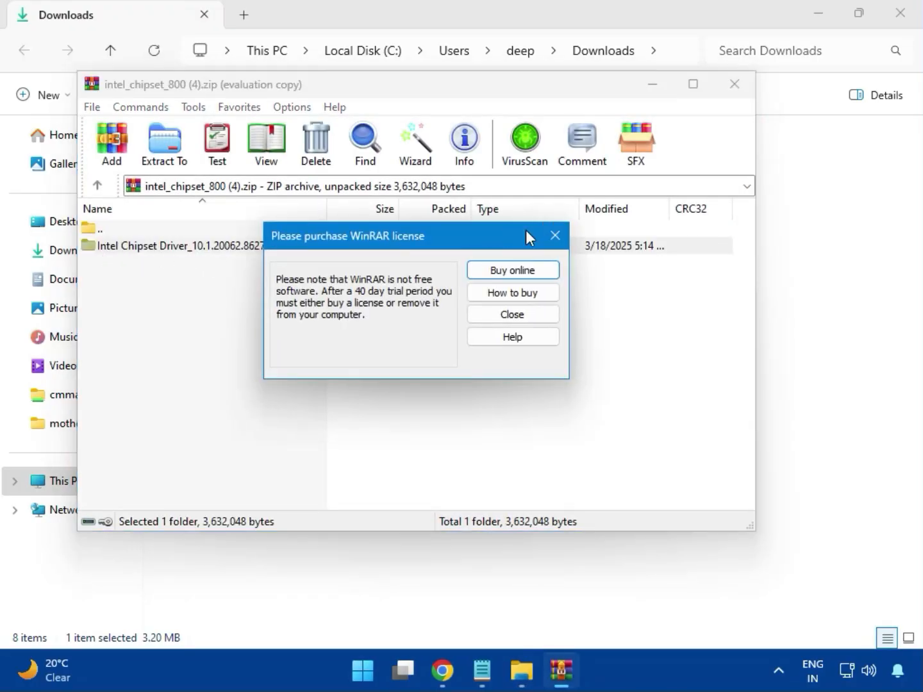
{"action": "left_click", "coordinate": [551, 235]}
{"action": "double_click", "coordinate": [227, 251]}
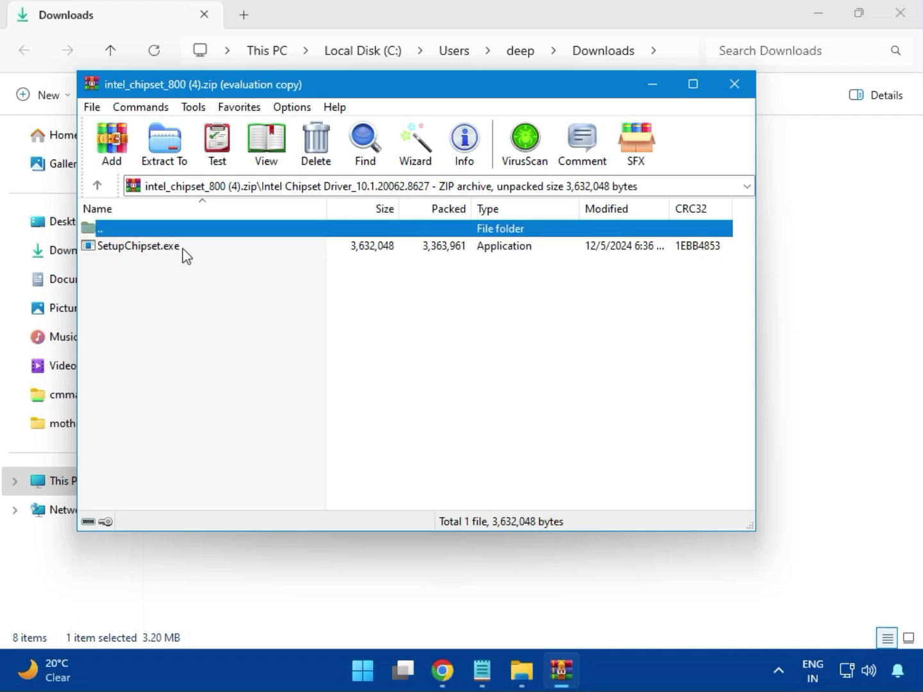
Step: Try to install the Intel Chipset Device Software with SetupChipset.exe, accepting the licence agreement, and close the installer and the archive
{"action": "double_click", "coordinate": [148, 250]}
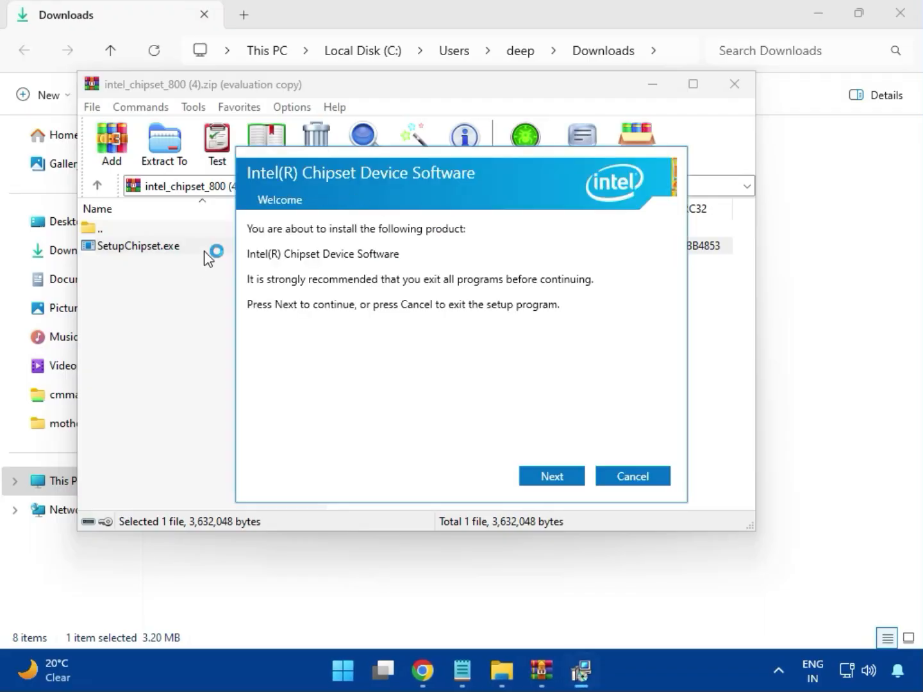
{"action": "left_click", "coordinate": [552, 478]}
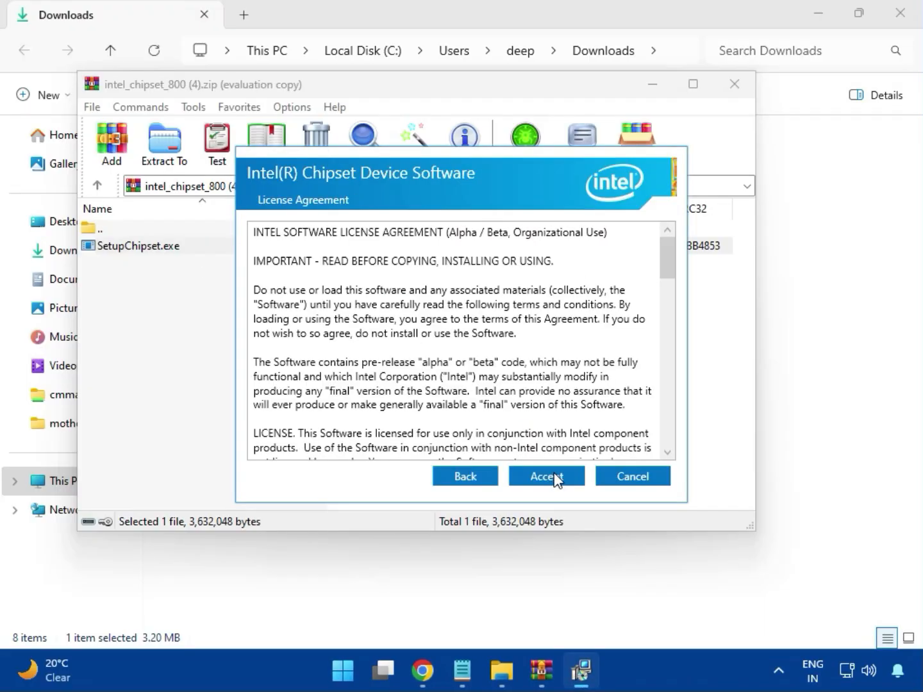
{"action": "left_click", "coordinate": [554, 478]}
{"action": "left_click", "coordinate": [552, 475]}
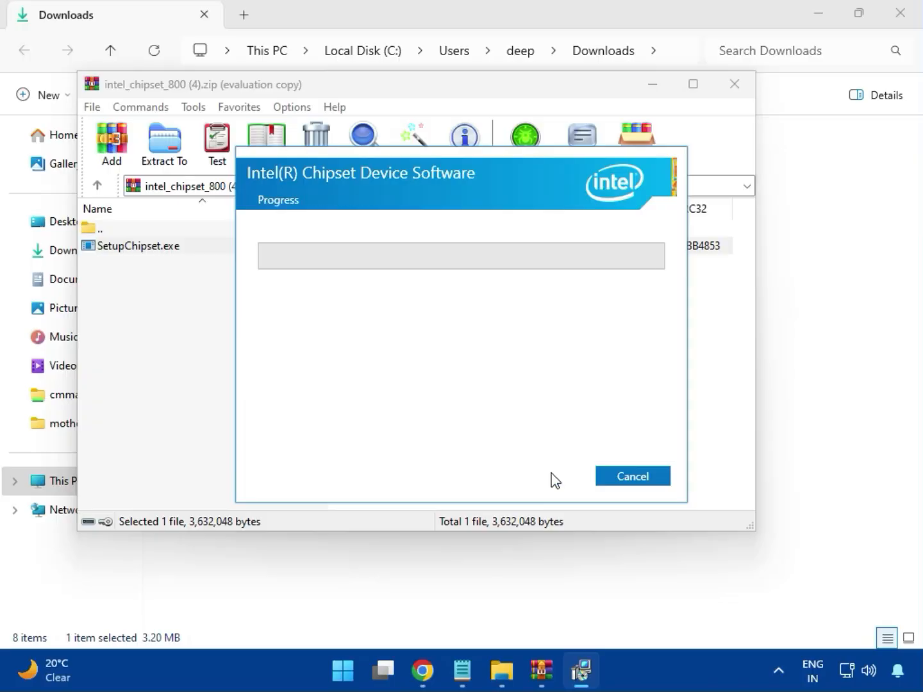
{"action": "left_click", "coordinate": [407, 484]}
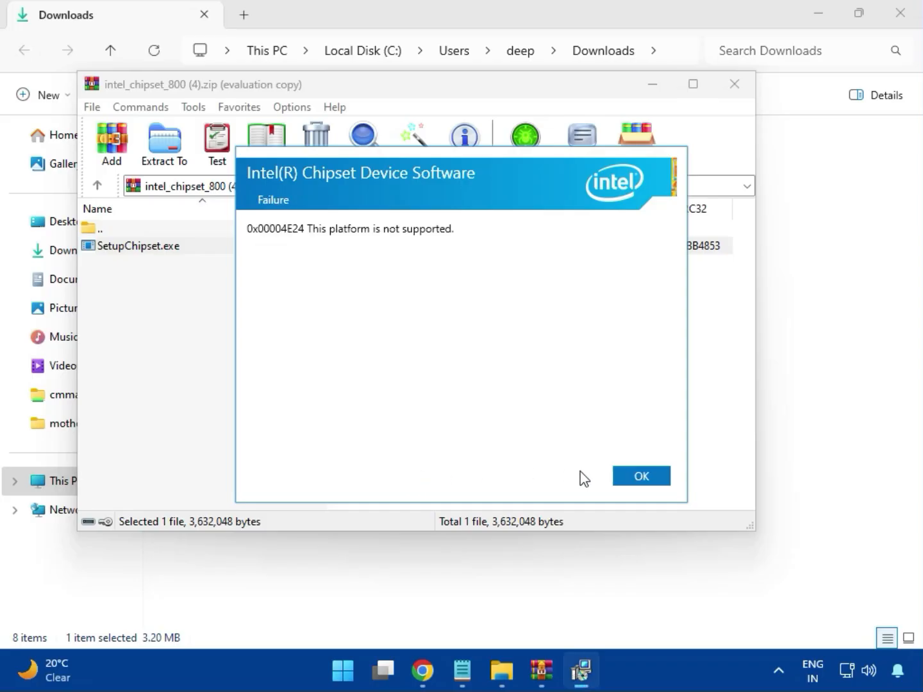
{"action": "left_click", "coordinate": [632, 478]}
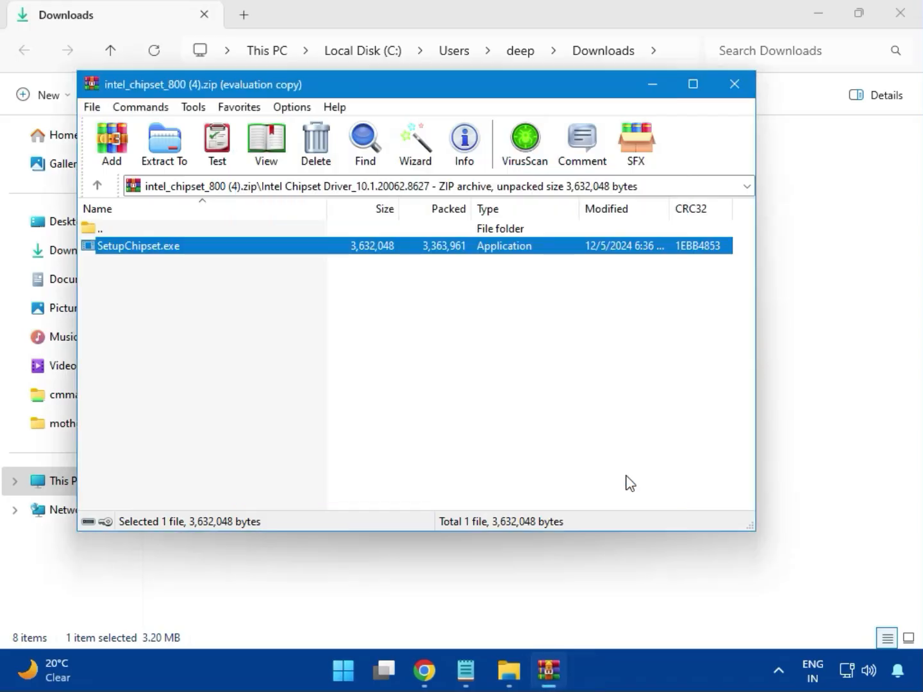
{"action": "left_click", "coordinate": [735, 86]}
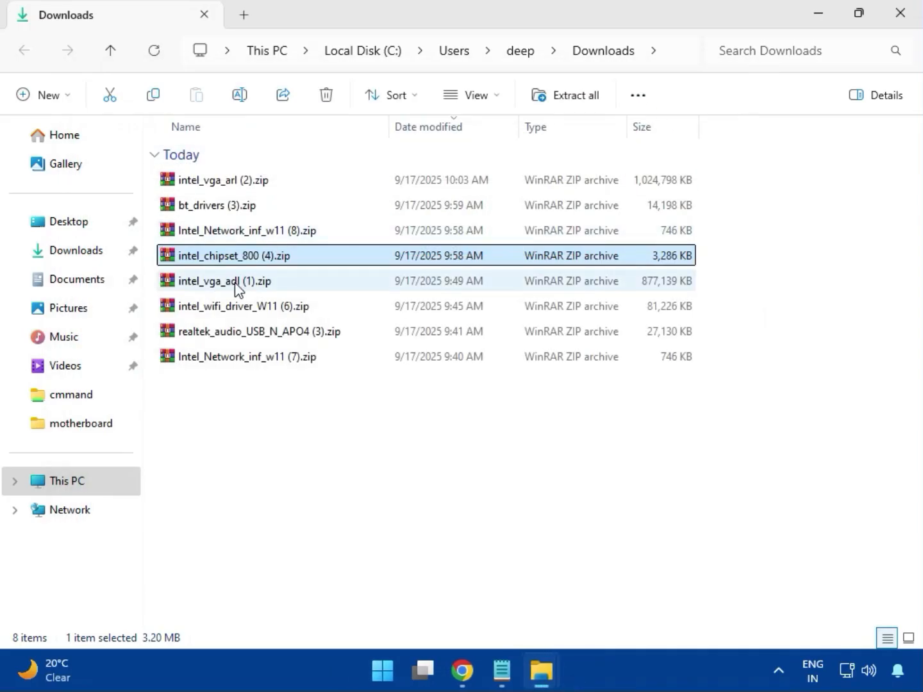
Step: Look into the intel_vga_adl (1).zip archive, dismiss the WinRAR reminder and close the archive
{"action": "left_click", "coordinate": [234, 289]}
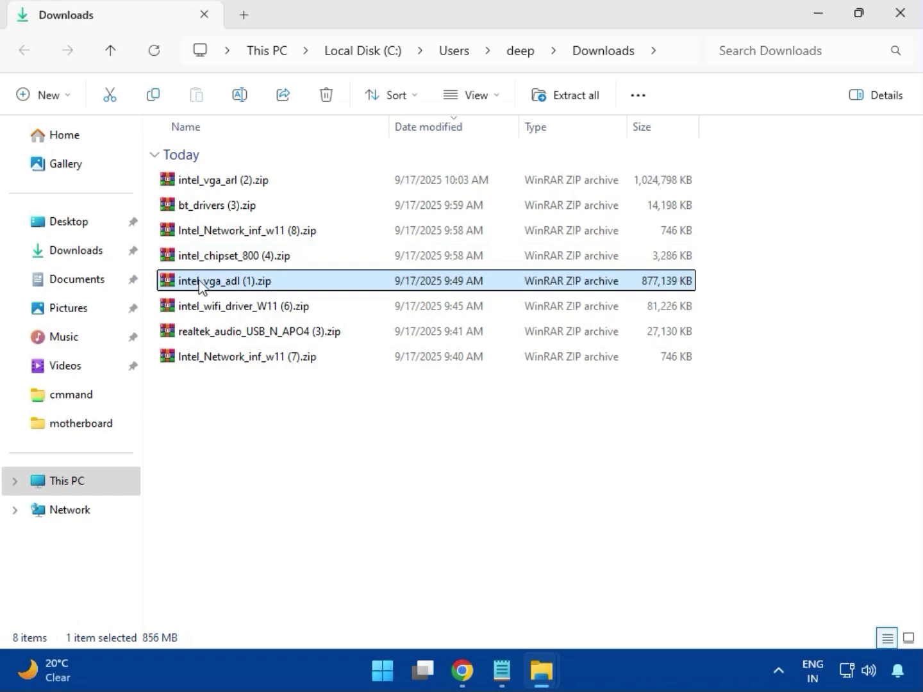
{"action": "double_click", "coordinate": [228, 282]}
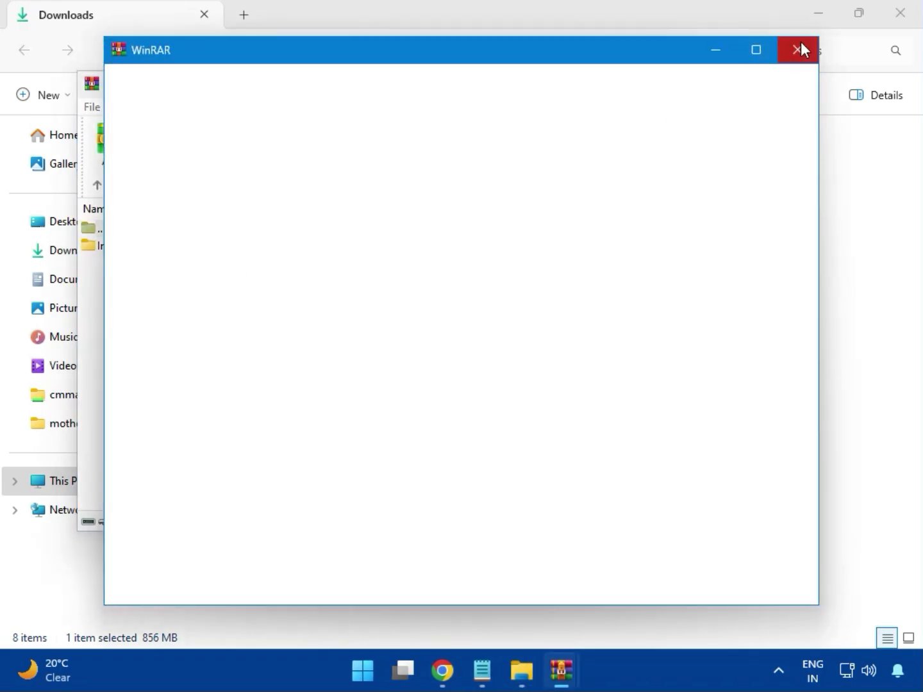
{"action": "left_click", "coordinate": [801, 49]}
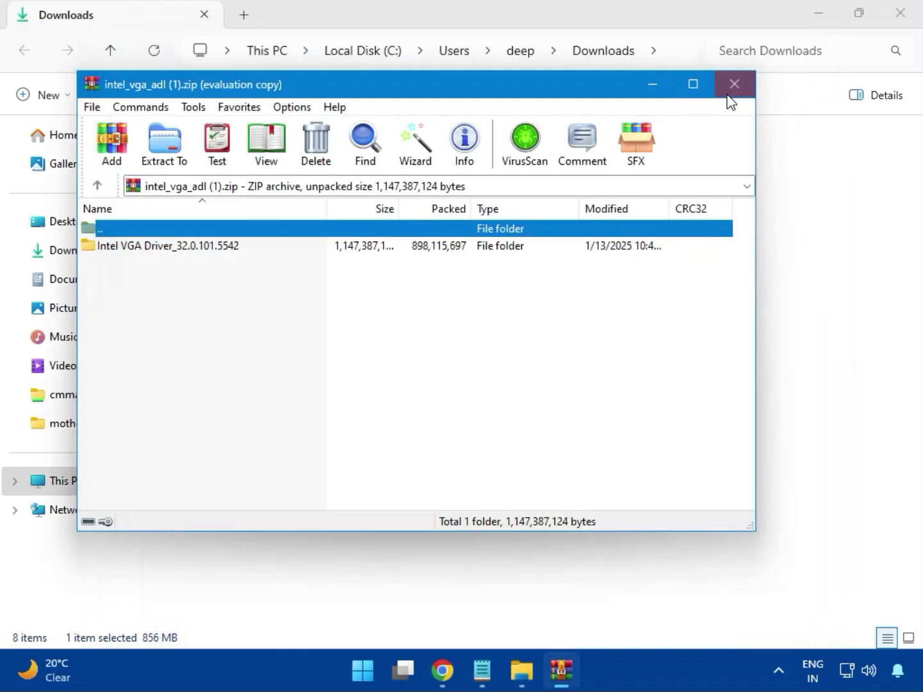
{"action": "left_click", "coordinate": [731, 87]}
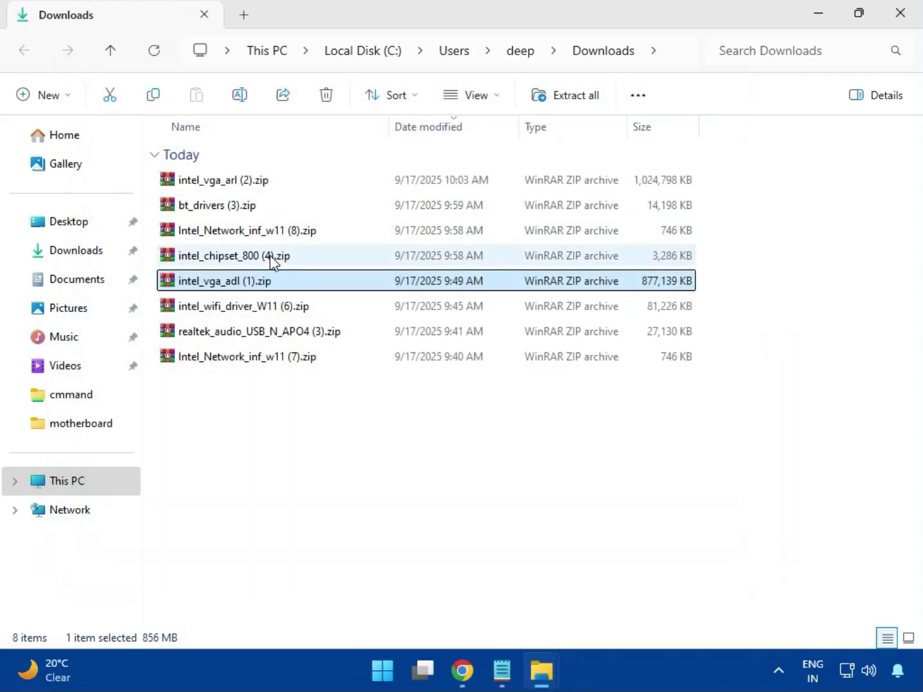
Step: Open intel_wifi_driver_W11 (6).zip, dismiss the WinRAR licence reminder and go to Intel WIFI Driver_23.40.0.4\UWD\Win64
{"action": "left_click", "coordinate": [238, 311]}
{"action": "double_click", "coordinate": [234, 312]}
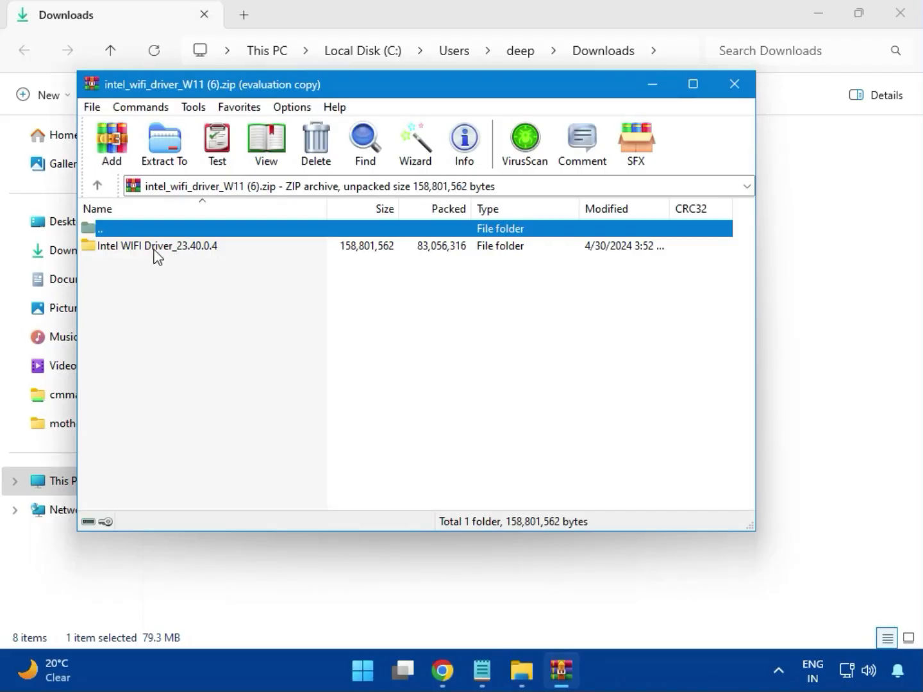
{"action": "left_click", "coordinate": [554, 236]}
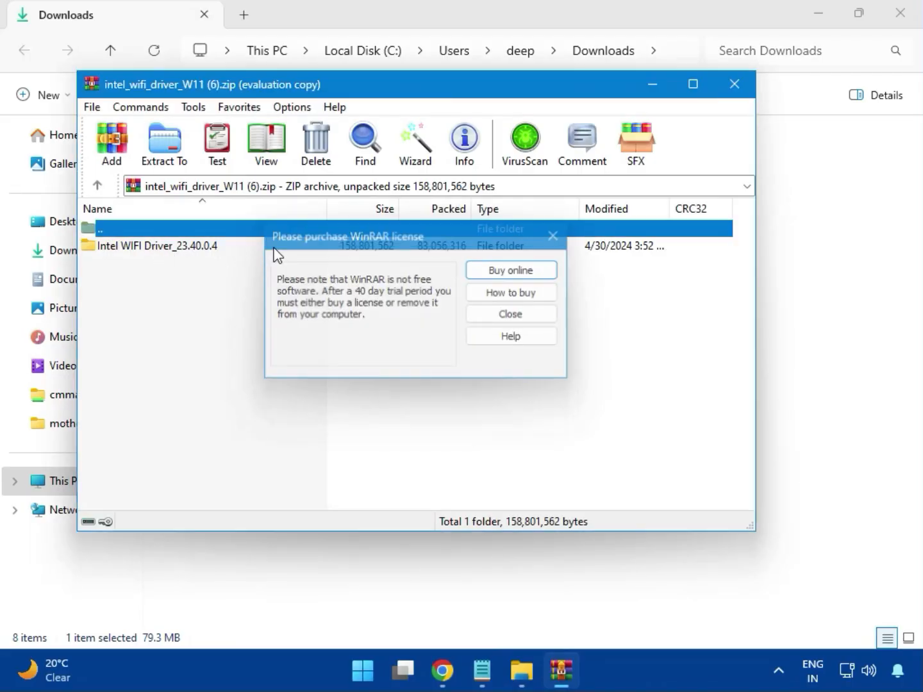
{"action": "left_click", "coordinate": [148, 249]}
{"action": "double_click", "coordinate": [148, 248]}
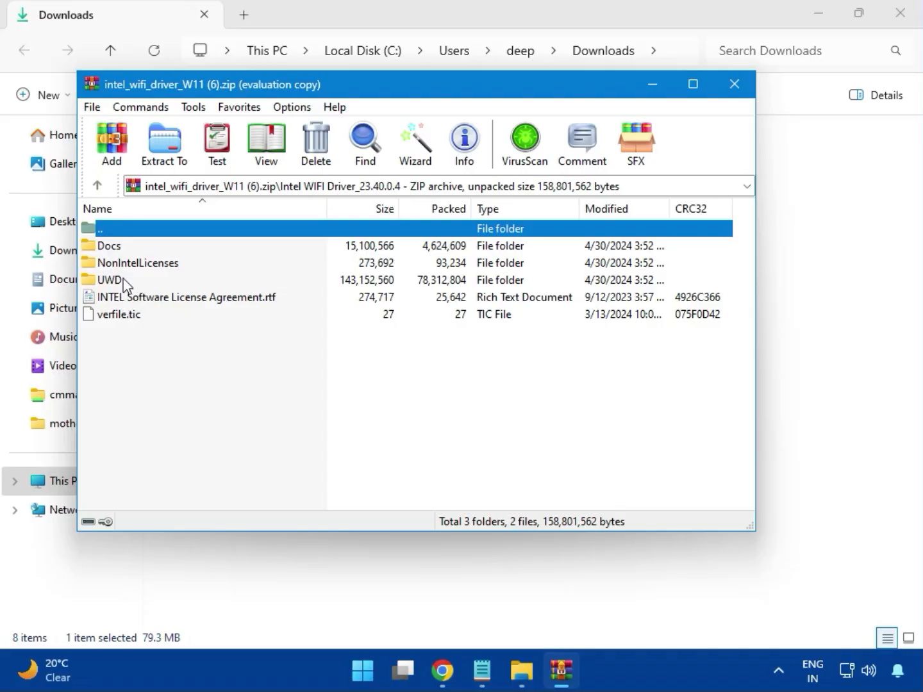
{"action": "double_click", "coordinate": [120, 280]}
{"action": "double_click", "coordinate": [125, 250]}
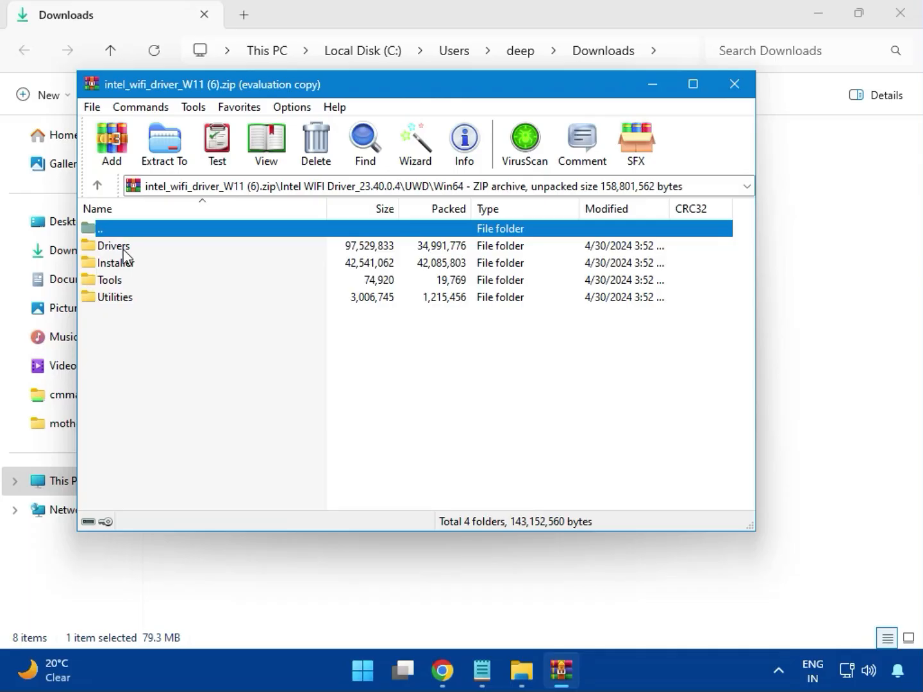
Step: Look through the files in the Drivers folder and return to the Win64 folder
{"action": "double_click", "coordinate": [116, 246]}
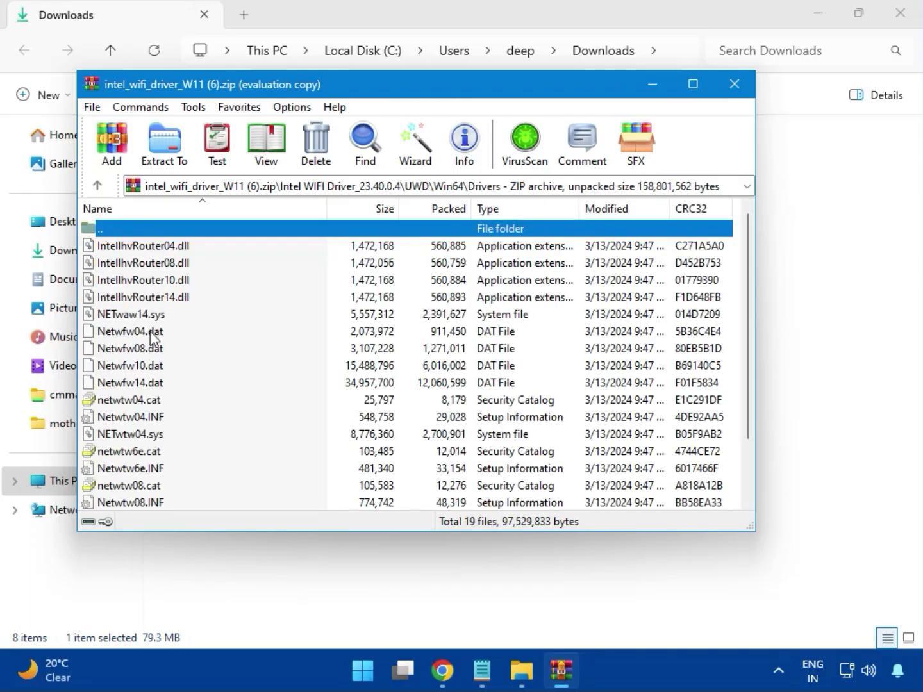
{"action": "scroll", "coordinate": [170, 383], "scroll_direction": "down", "scroll_amount": 2}
{"action": "scroll", "coordinate": [161, 426], "scroll_direction": "up", "scroll_amount": 2}
{"action": "key", "text": "BackSpace"}
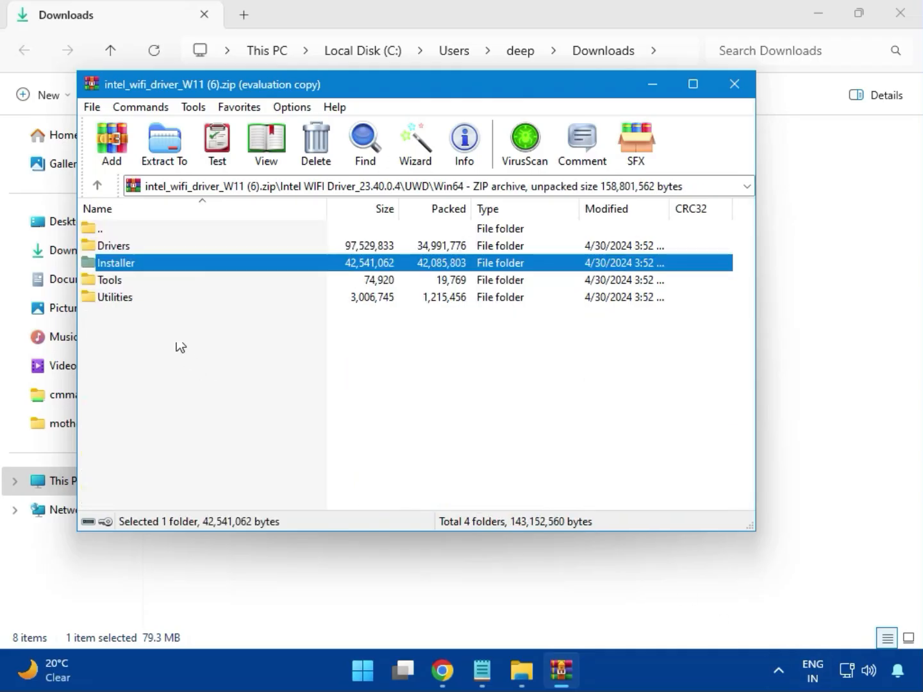
Step: Start the Wi-Fi driver installer WirelessSetup.exe from the archive's Installer folder
{"action": "double_click", "coordinate": [116, 263]}
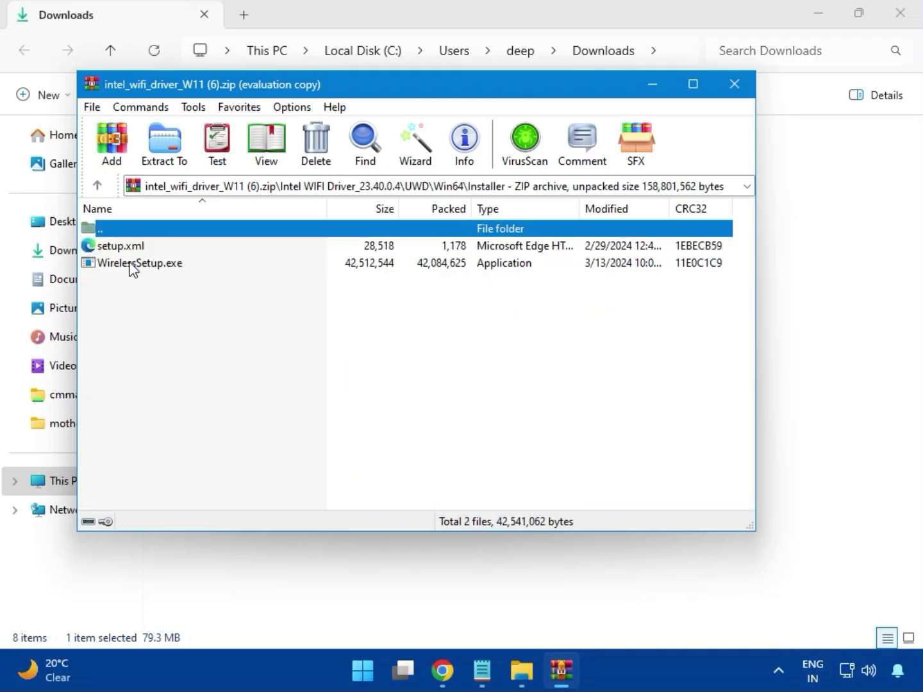
{"action": "left_click", "coordinate": [125, 269]}
{"action": "double_click", "coordinate": [141, 269]}
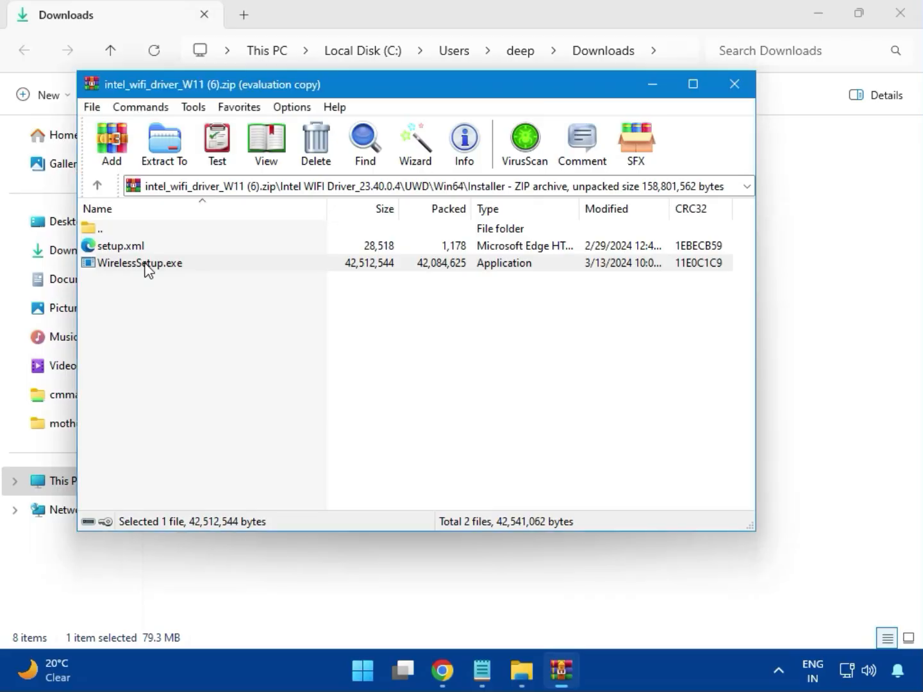
{"action": "double_click", "coordinate": [147, 263]}
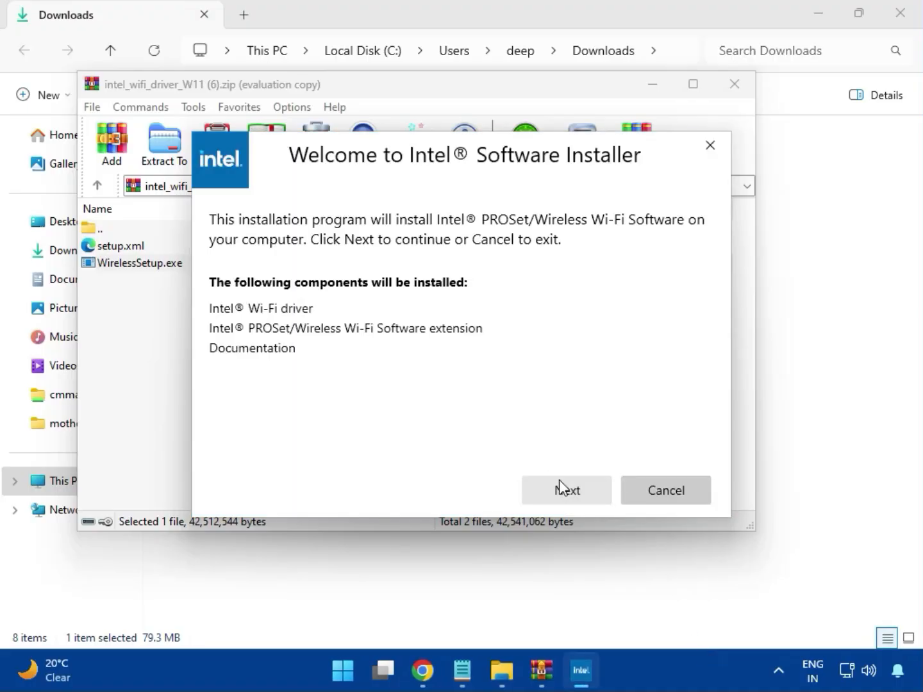
Step: Install the Intel PROSet/Wireless Wi-Fi Software, accepting the license terms and allowing device changes, and close the installer and the archive
{"action": "left_click", "coordinate": [560, 488]}
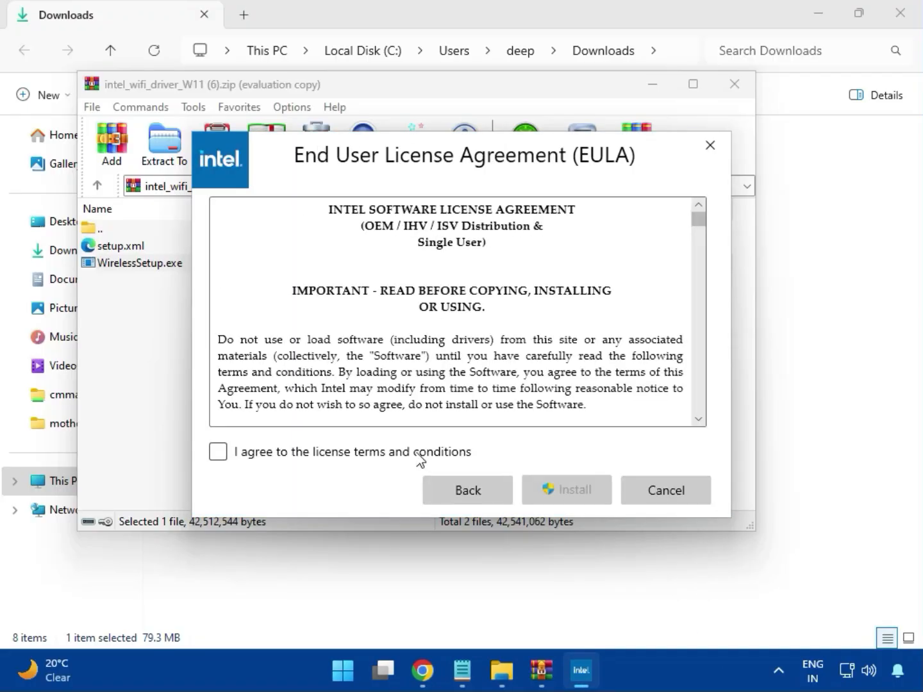
{"action": "left_click", "coordinate": [413, 452]}
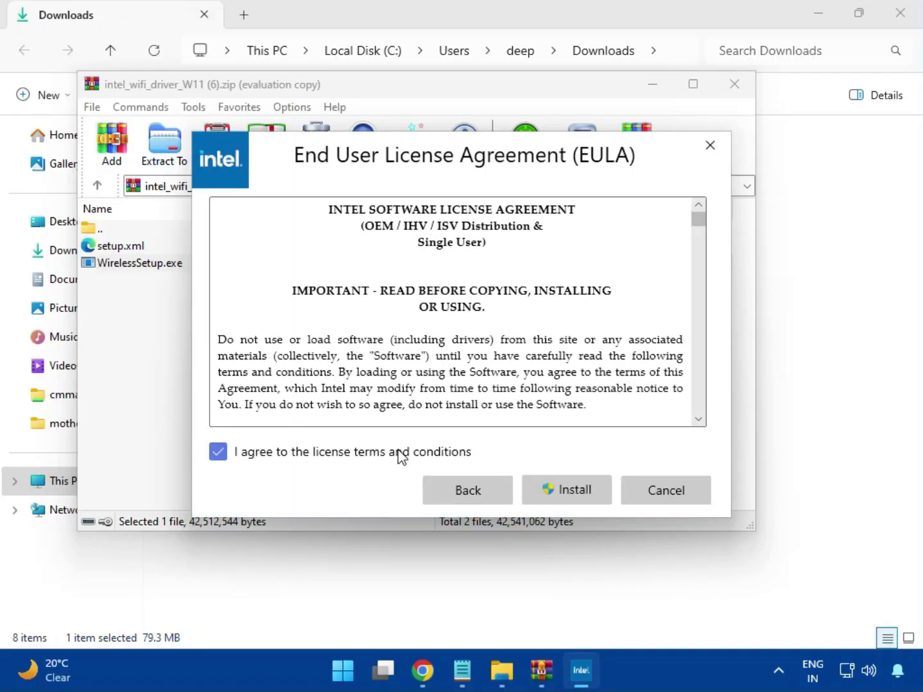
{"action": "left_click", "coordinate": [574, 495]}
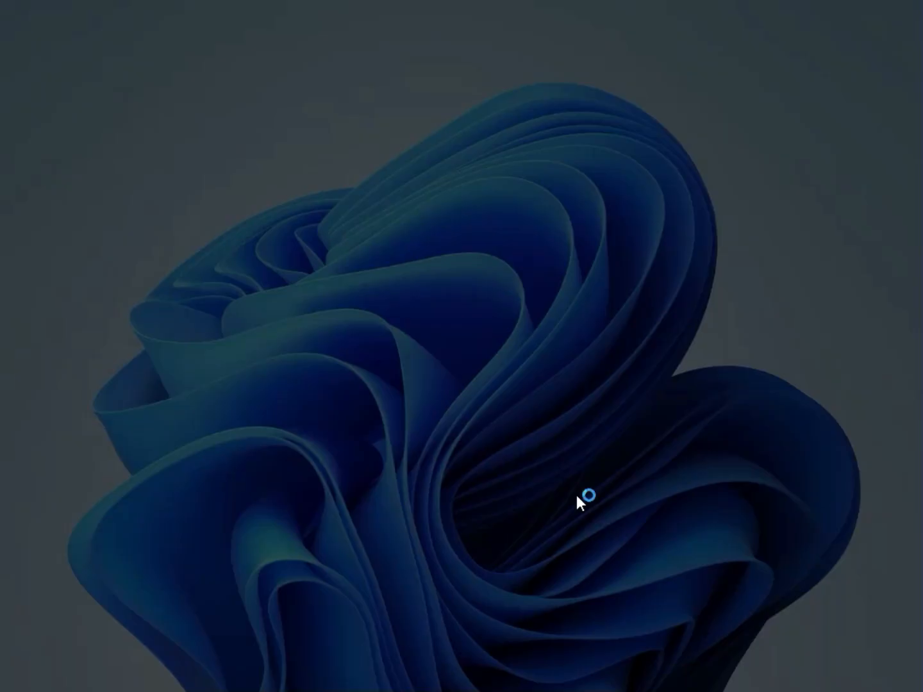
{"action": "left_click", "coordinate": [417, 497]}
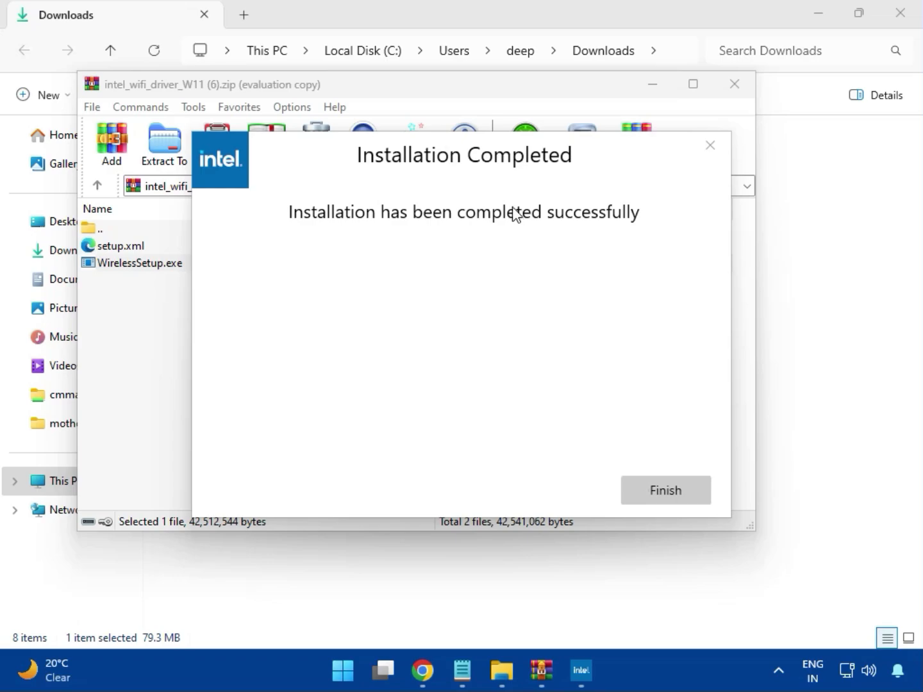
{"action": "left_click", "coordinate": [664, 491]}
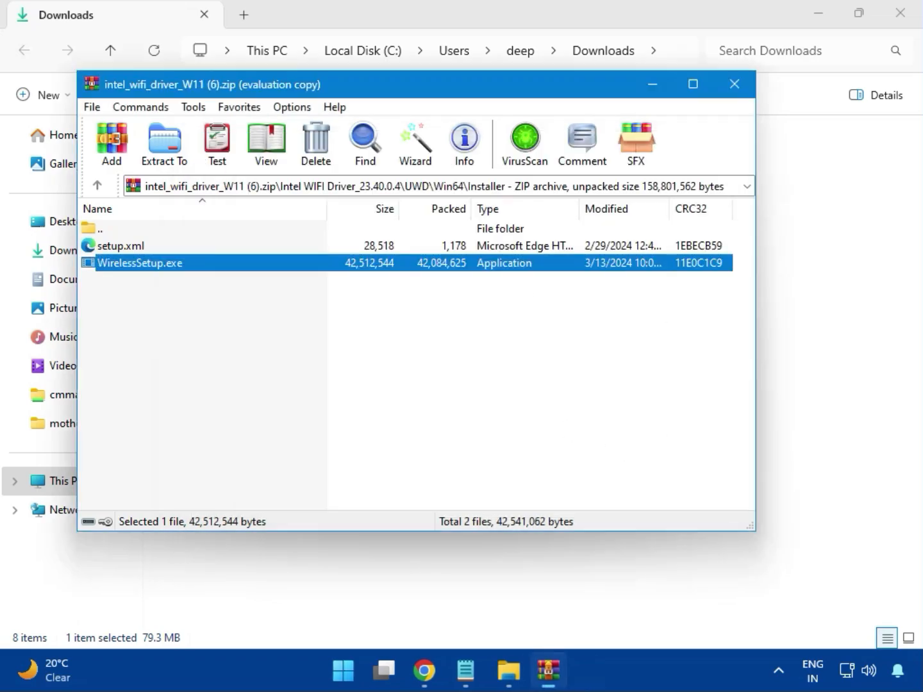
{"action": "left_click", "coordinate": [736, 86]}
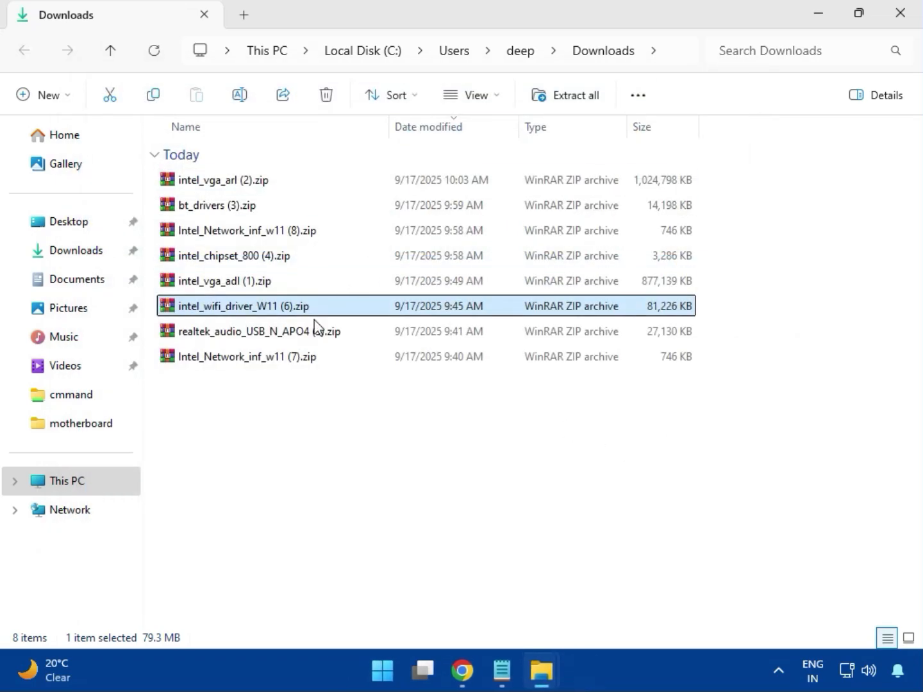
Step: Open realtek_audio_USB_N_APO4 (3).zip, dismiss the WinRAR reminder and enter the Realtek USB Universal Driver folder
{"action": "double_click", "coordinate": [277, 339]}
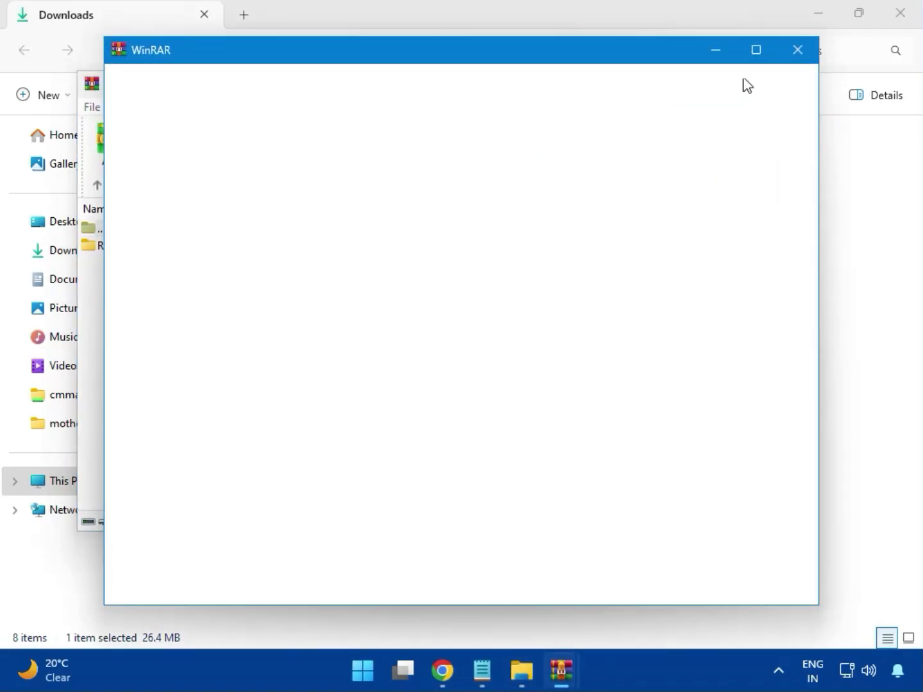
{"action": "left_click", "coordinate": [796, 59]}
{"action": "double_click", "coordinate": [209, 249]}
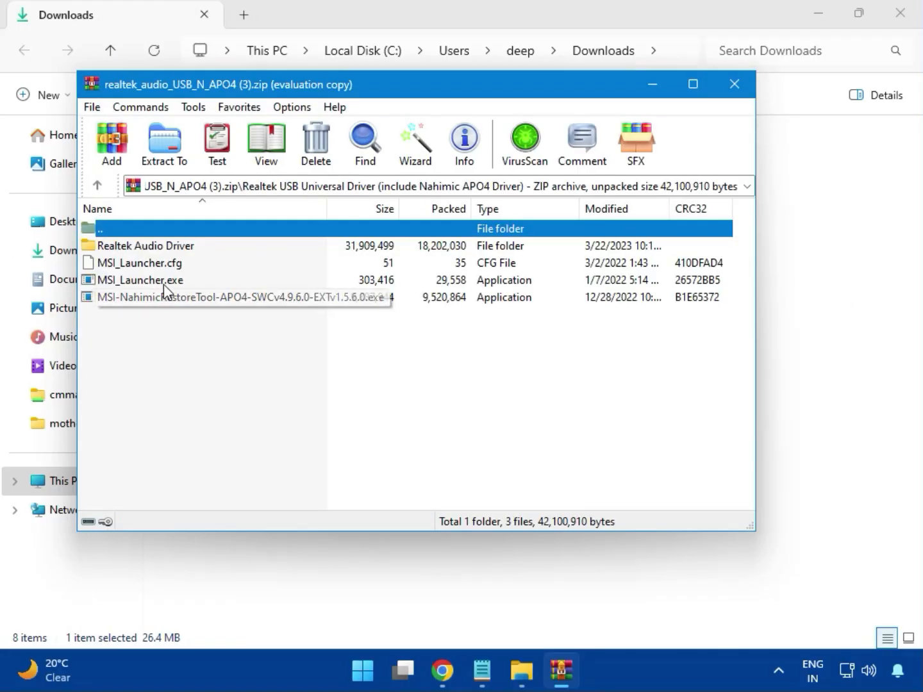
Step: Run MSI_Launcher.exe to install the Realtek audio driver, allow it to change the device, and close the archive
{"action": "double_click", "coordinate": [164, 284]}
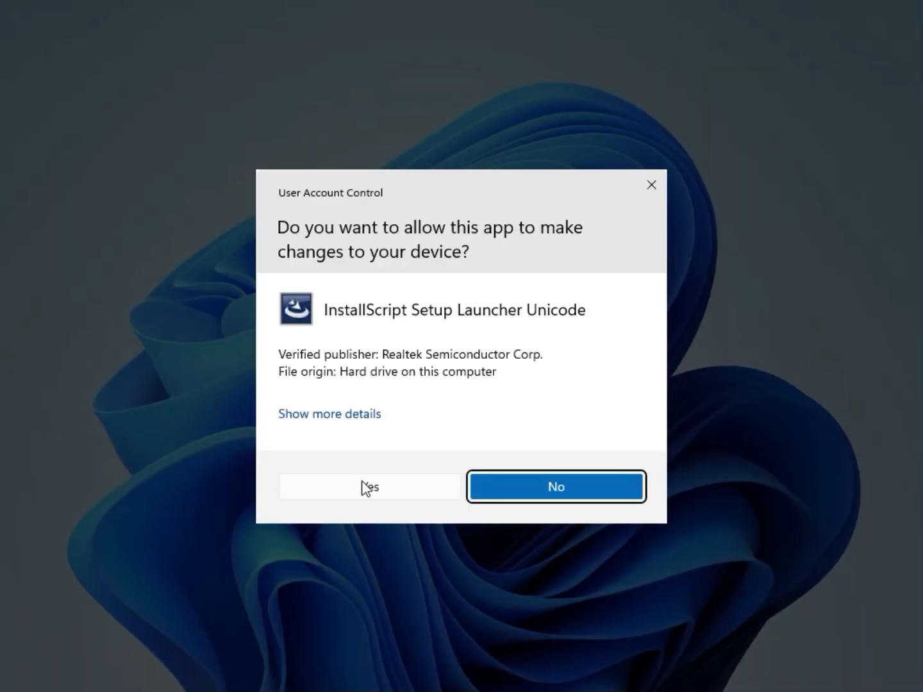
{"action": "left_click", "coordinate": [368, 488]}
{"action": "left_click", "coordinate": [372, 482]}
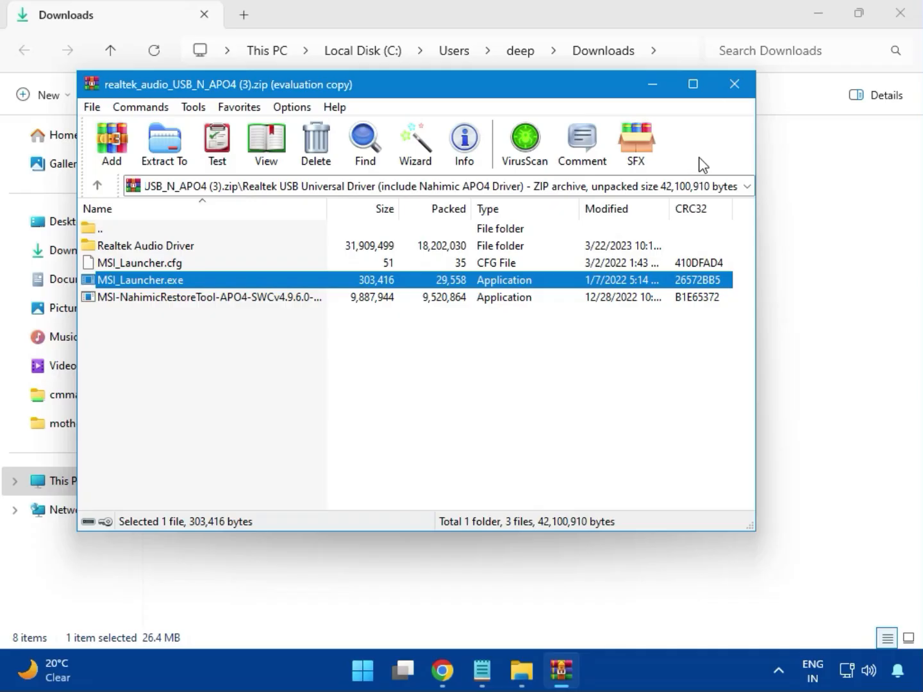
{"action": "left_click", "coordinate": [735, 84]}
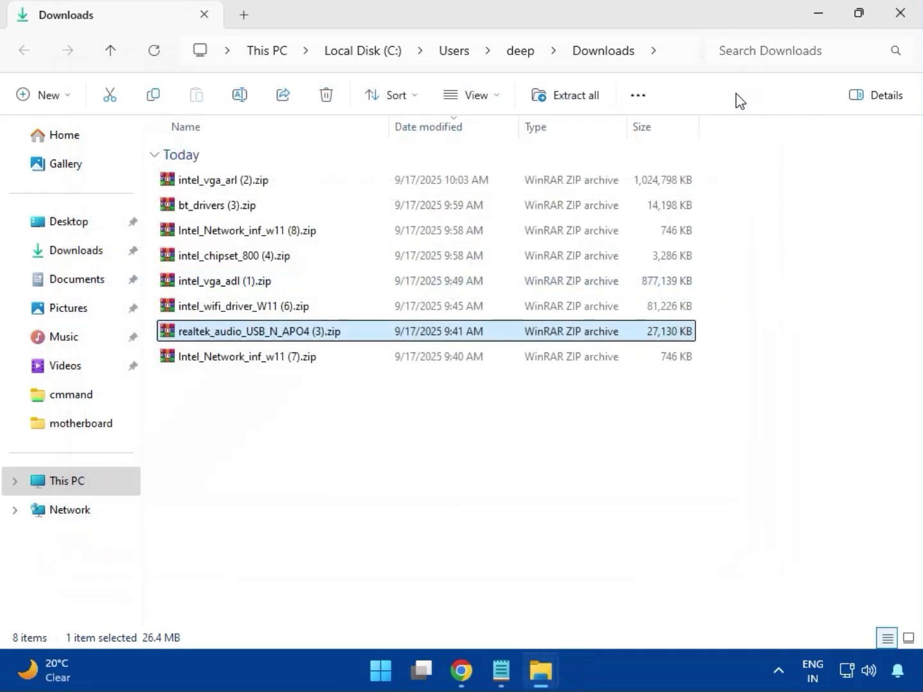
Step: Select the Intel_Network_inf_w11 (7).zip archive in the Downloads folder
{"action": "left_click", "coordinate": [249, 363]}
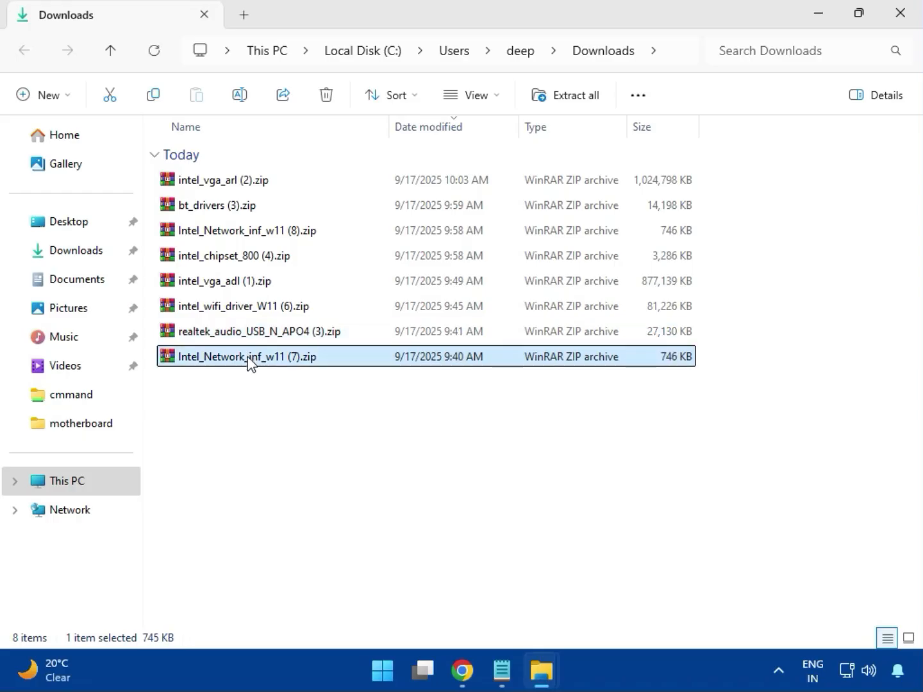